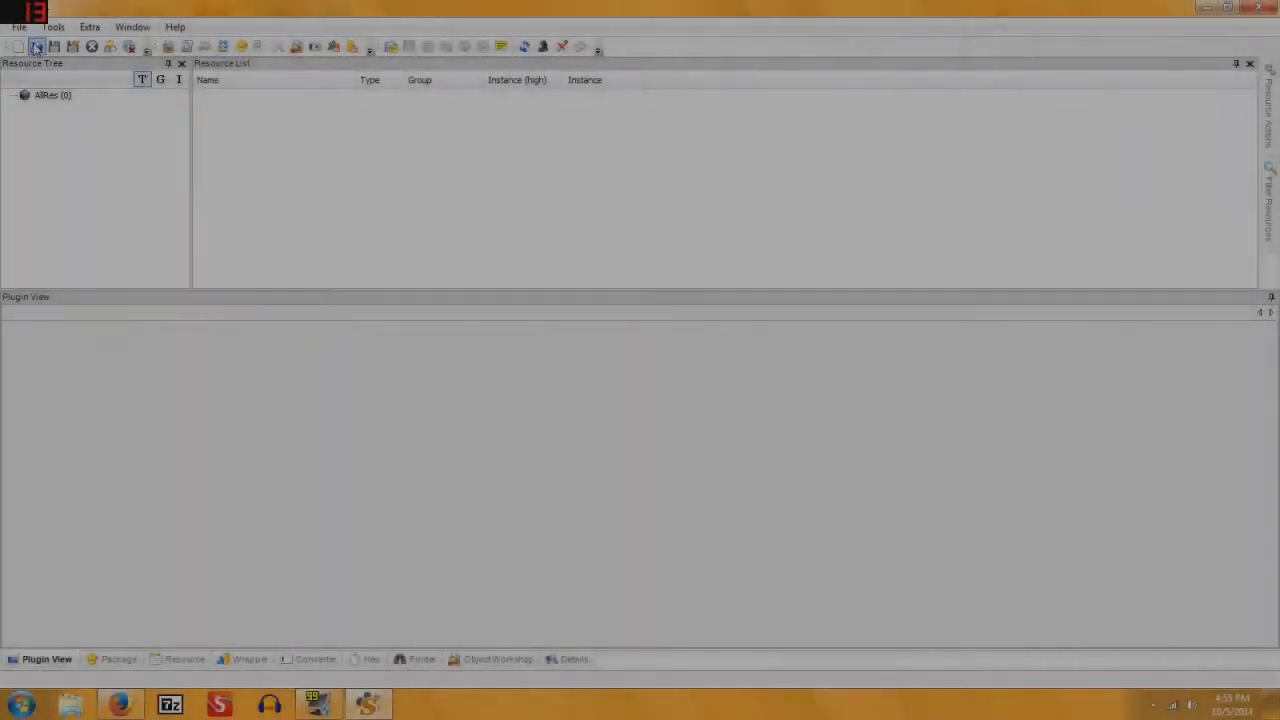
- Add the files Sit.5an and Standup.5an from Documents to the new package, showing all file types to find them
right_click(230, 113)
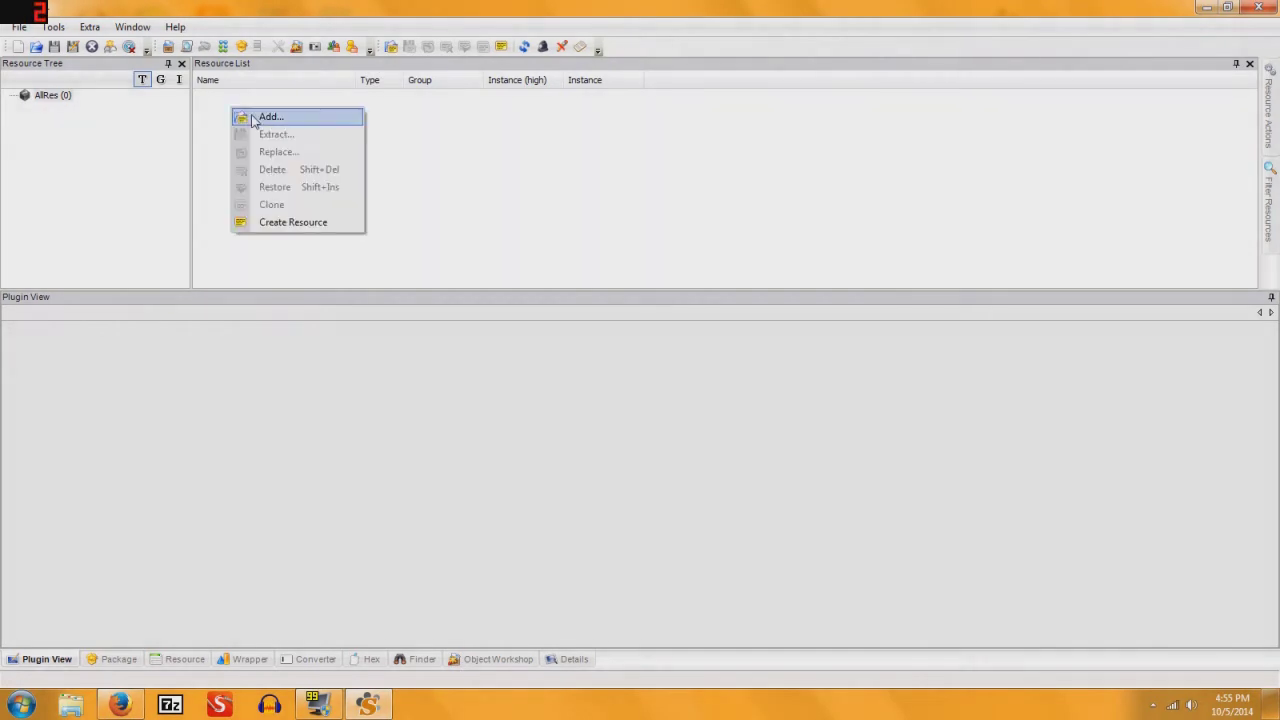
click(268, 117)
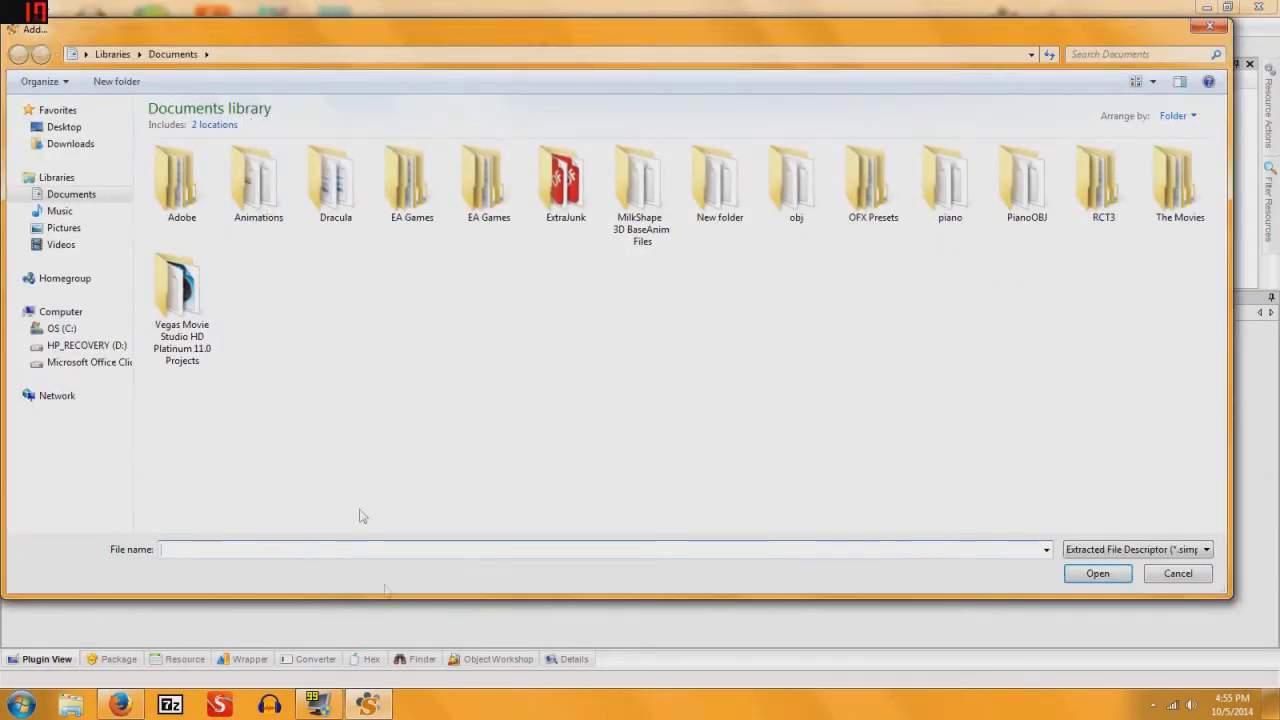
click(1150, 549)
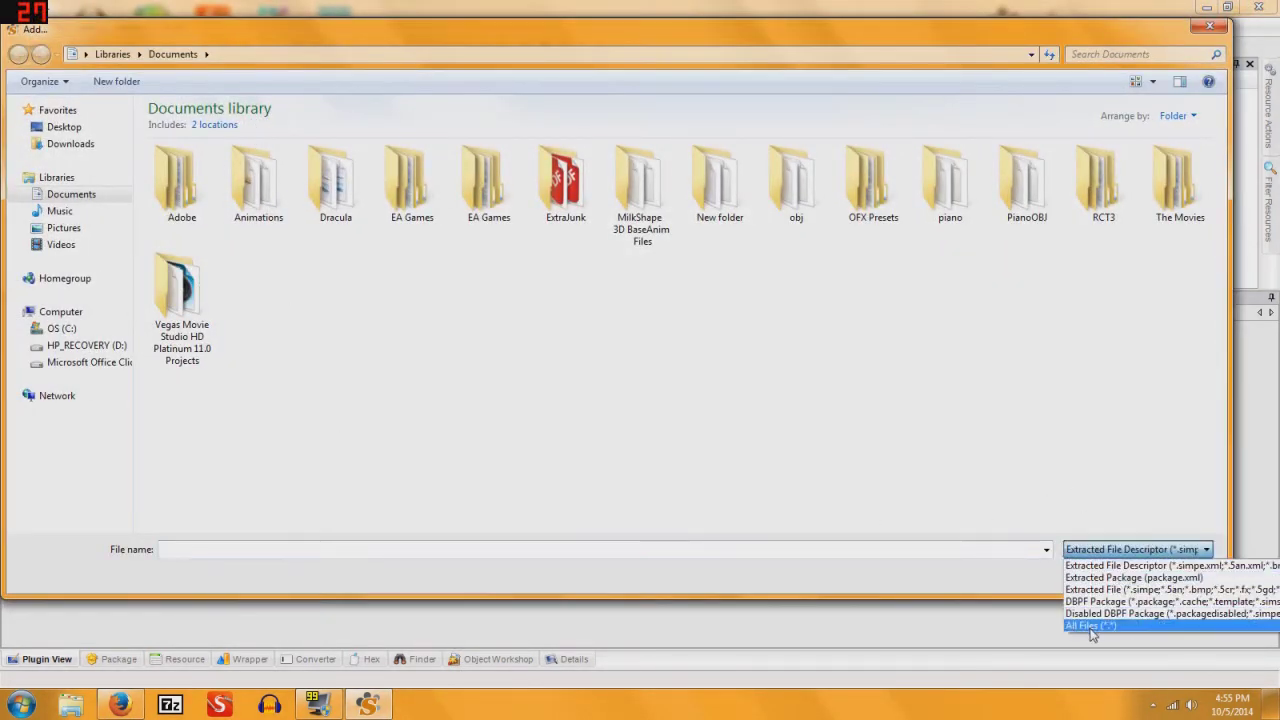
click(1130, 627)
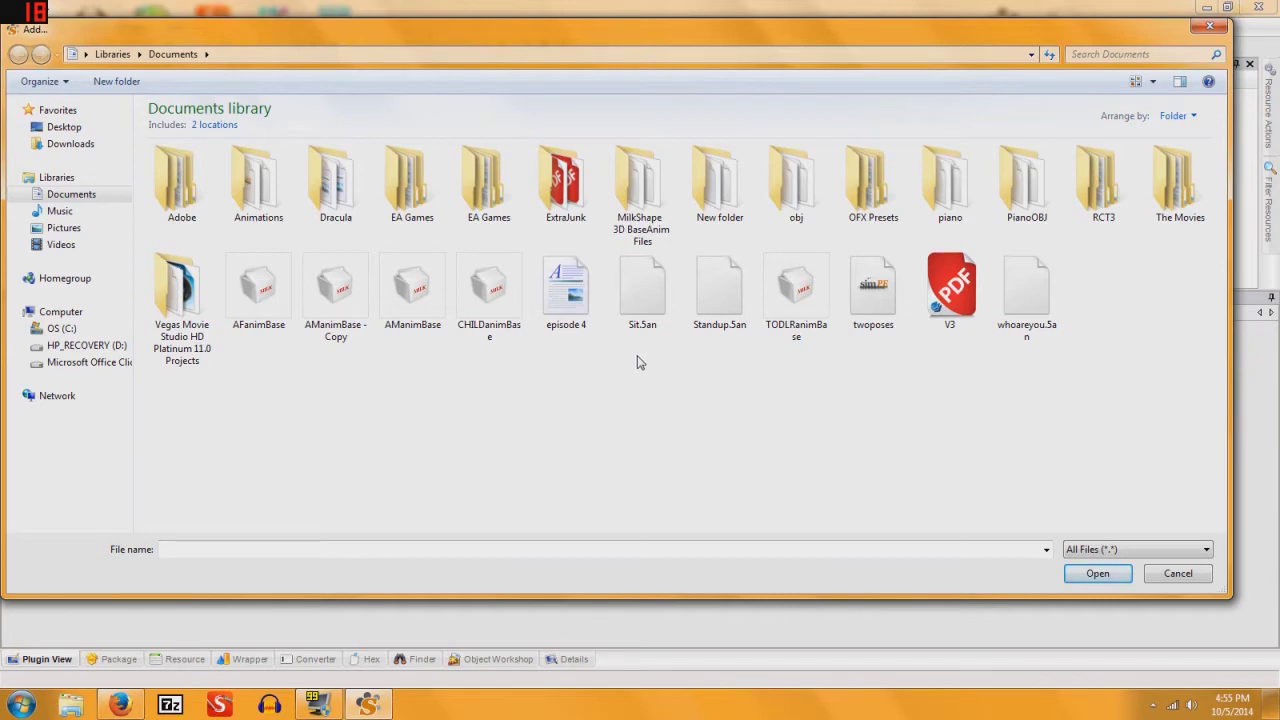
drag(640, 362, 724, 300)
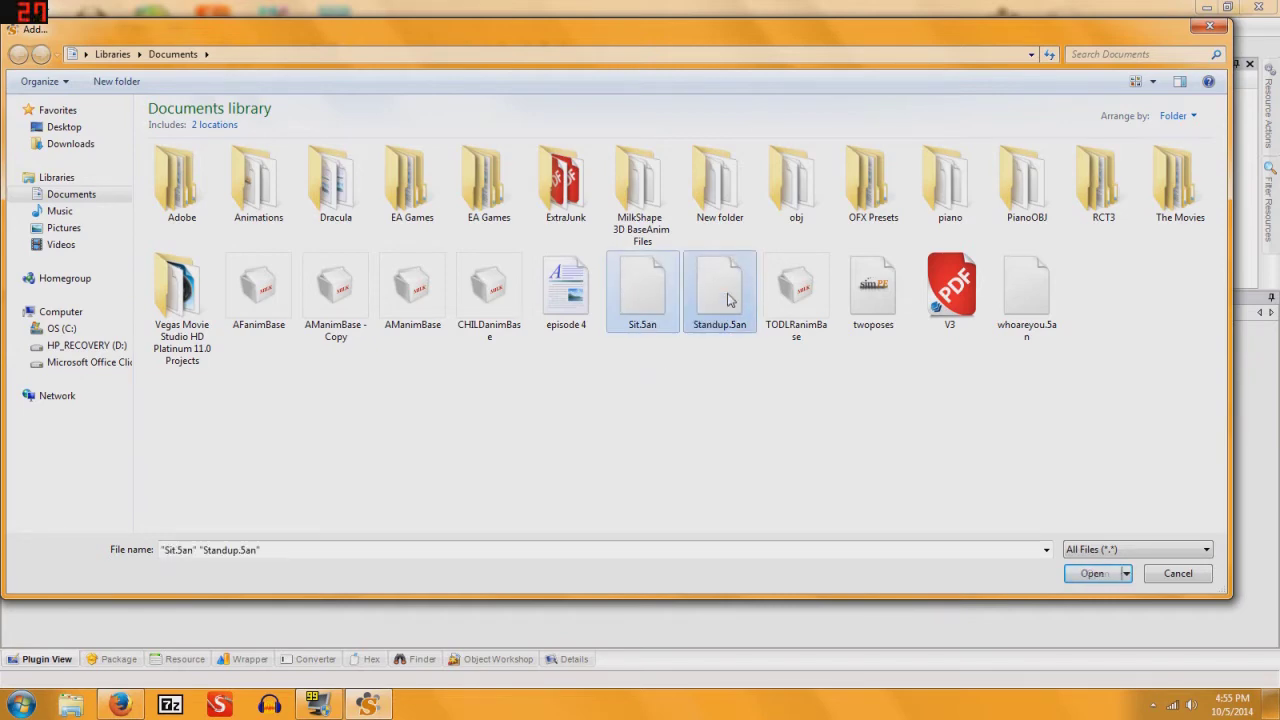
click(1093, 574)
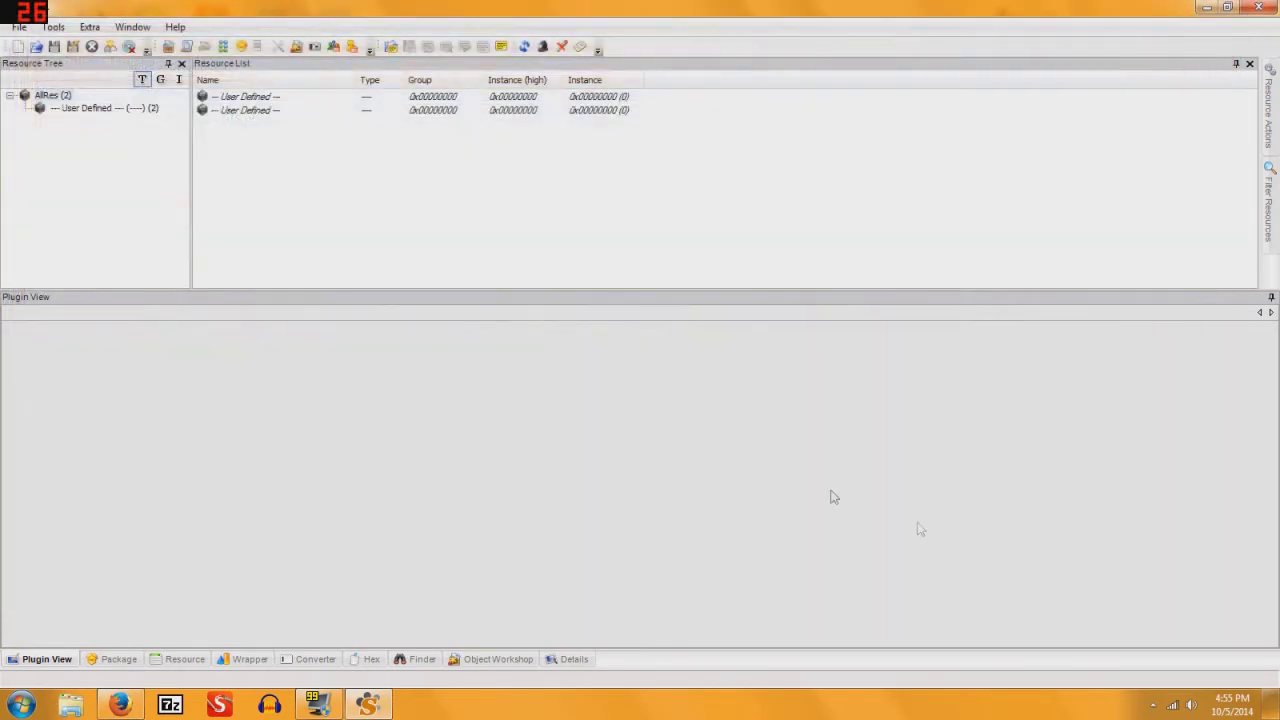
- Set the first added resource's type to Animation Resource and its group to 0x1C0532FA, and commit the change
click(248, 98)
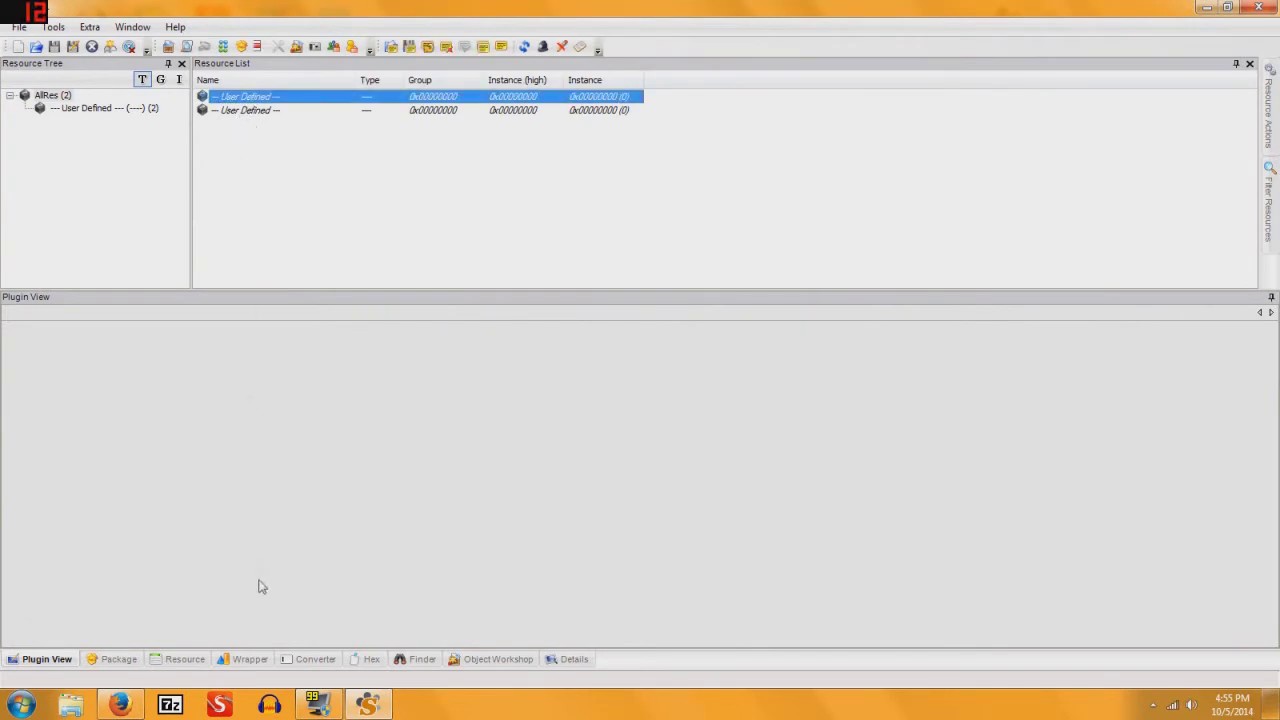
click(182, 660)
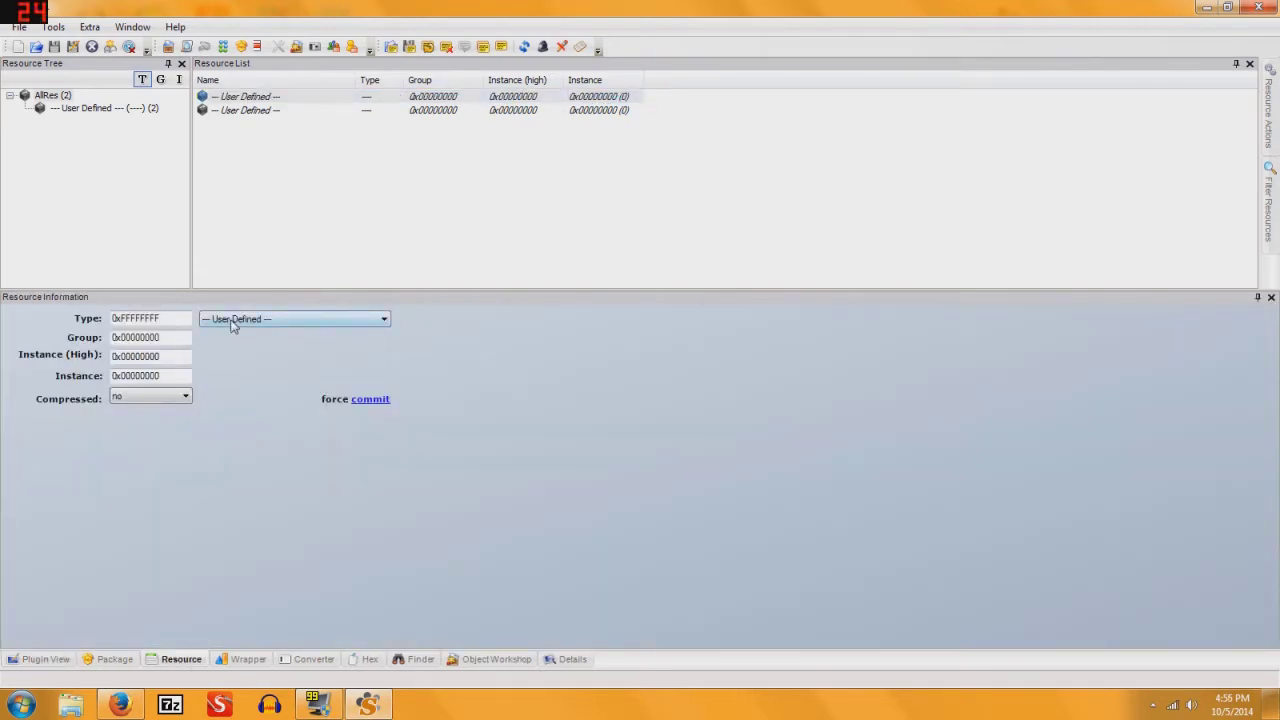
click(233, 320)
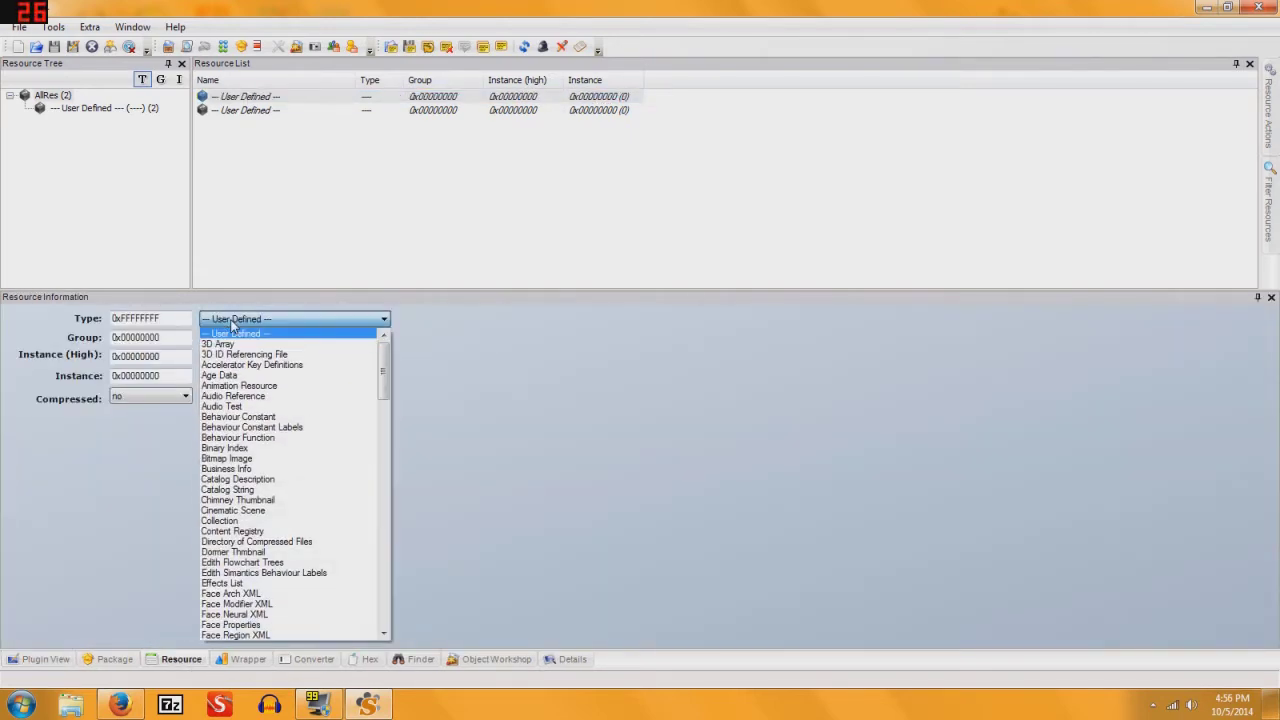
click(240, 386)
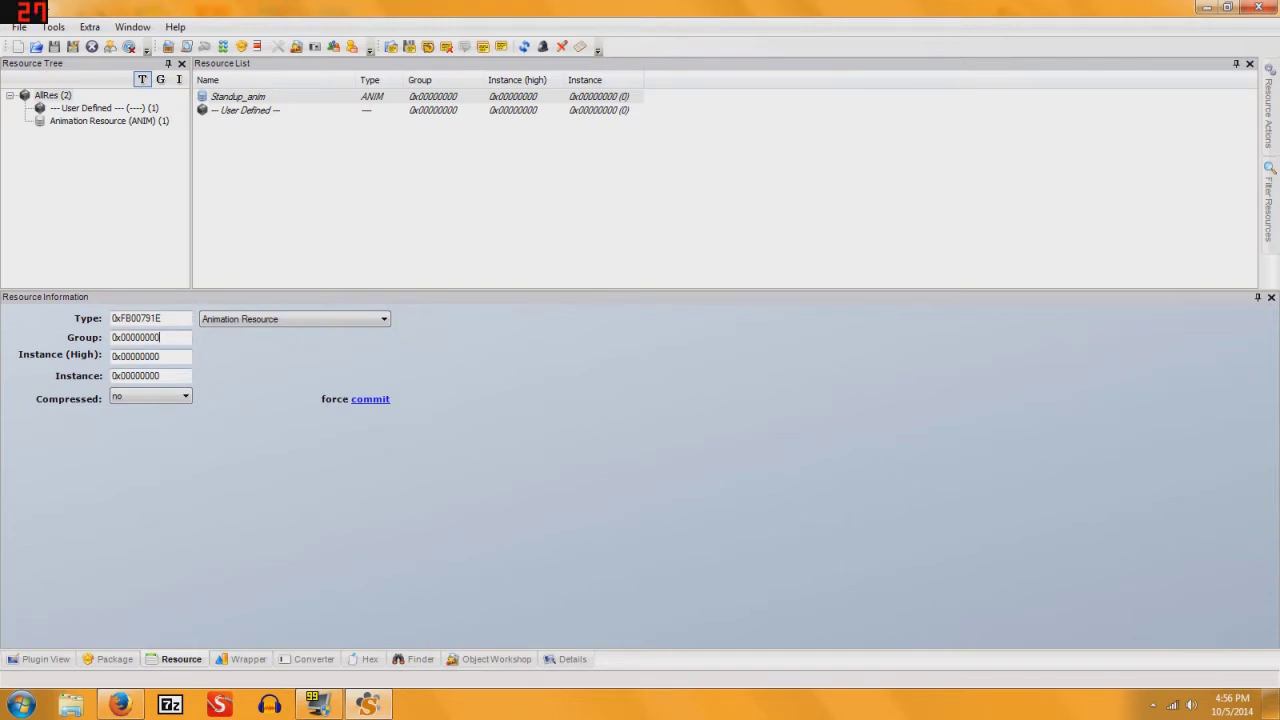
drag(160, 337, 125, 337)
text(1C0532FA)
click(389, 401)
- Open the Standup_anim resource in the plugin view and fix its TGI values
click(46, 660)
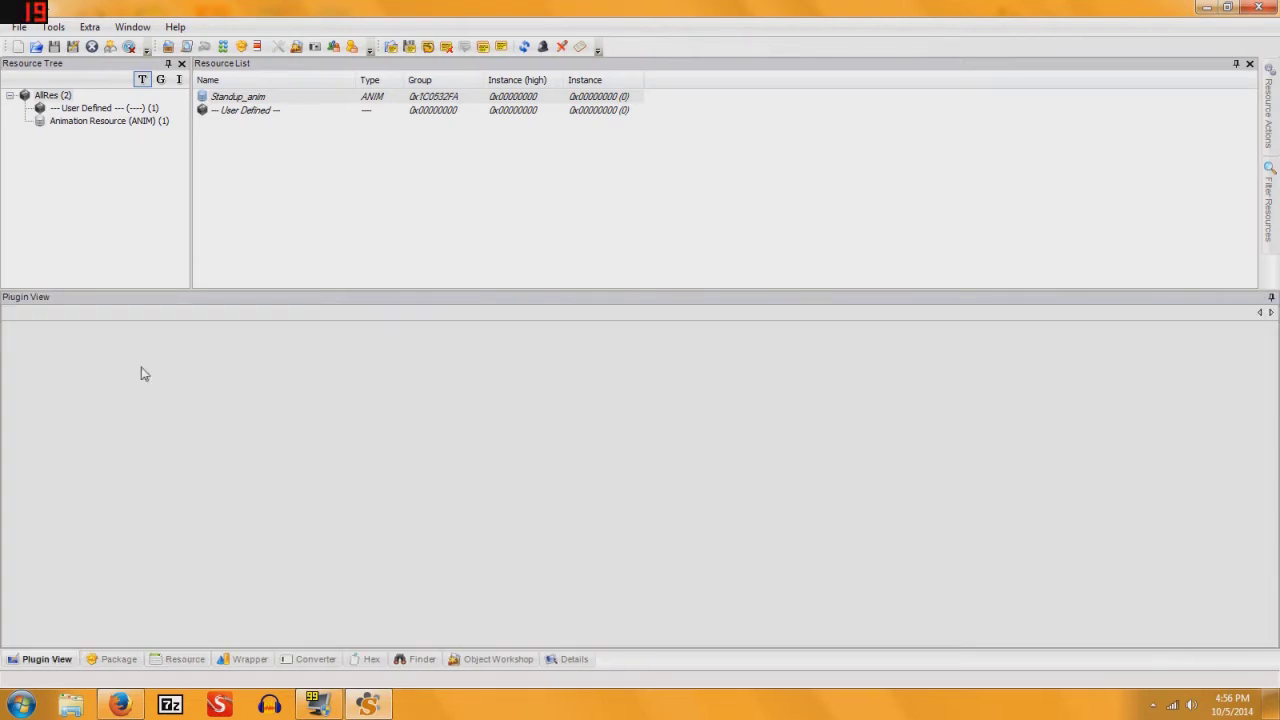
click(252, 98)
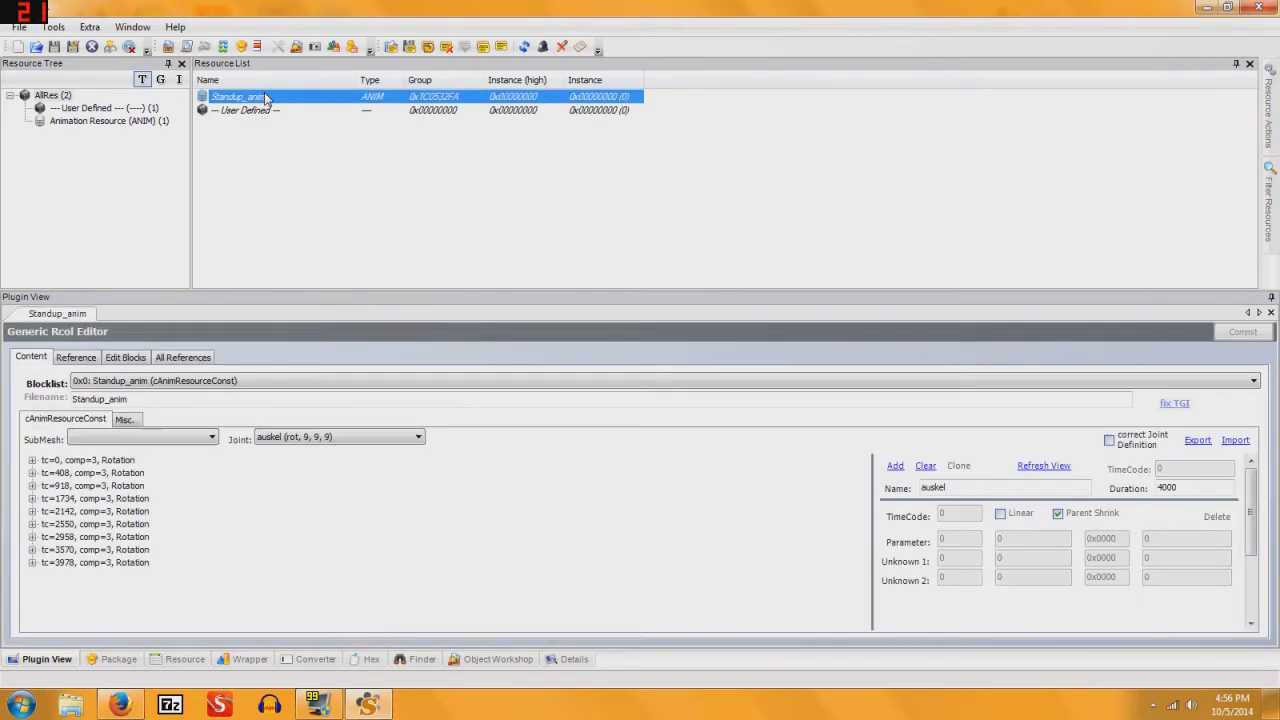
click(1175, 405)
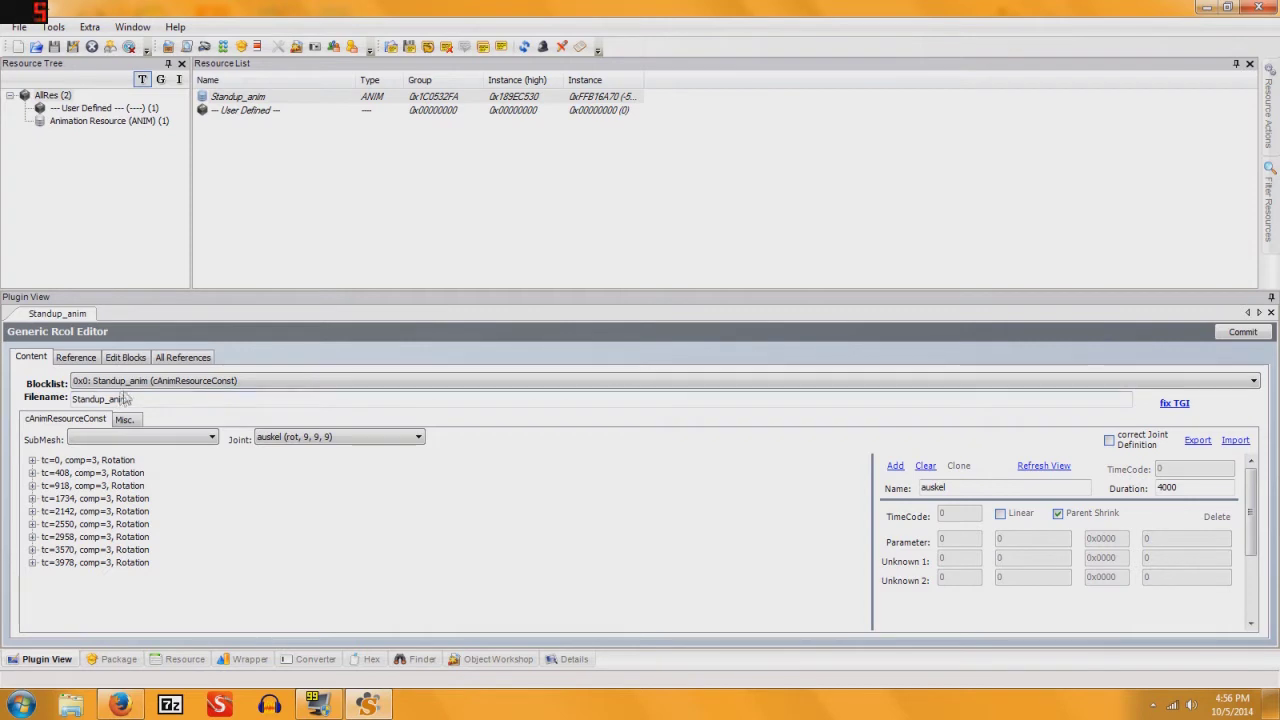
- Set the remaining user-defined resource's group to 0x1C0532FA and its type to Animation Resource
click(237, 113)
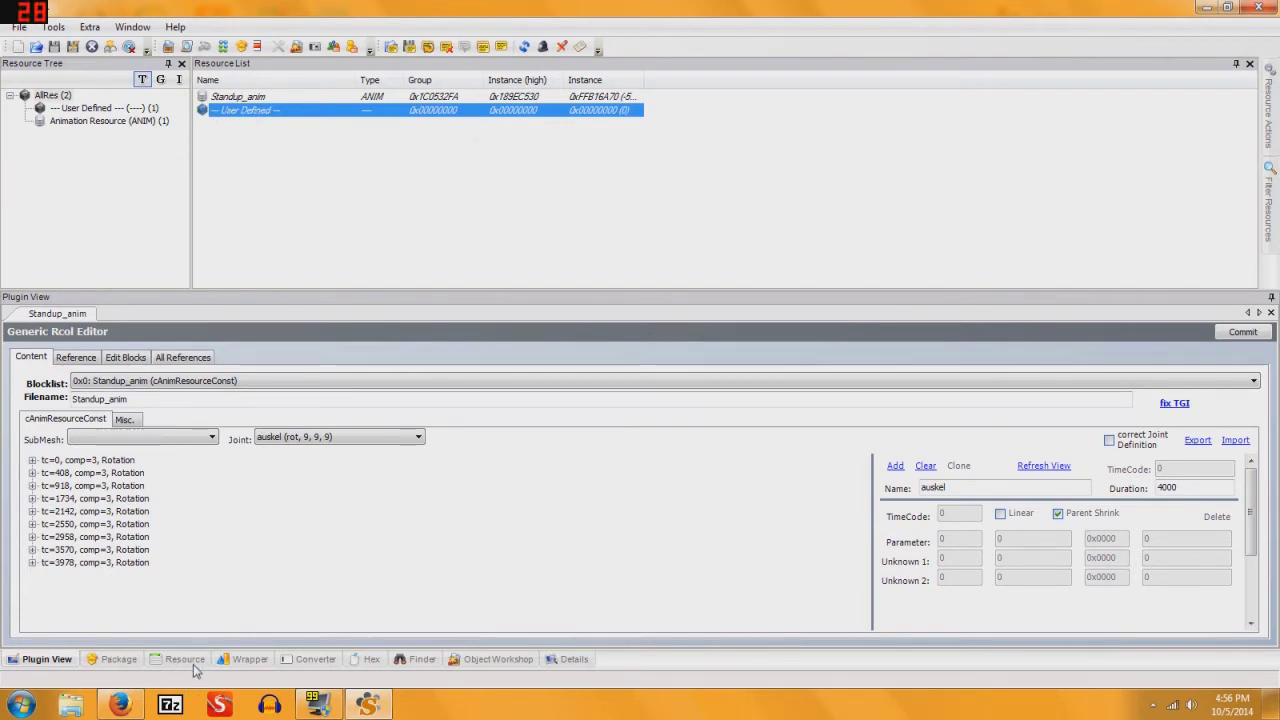
click(182, 659)
drag(160, 337, 121, 337)
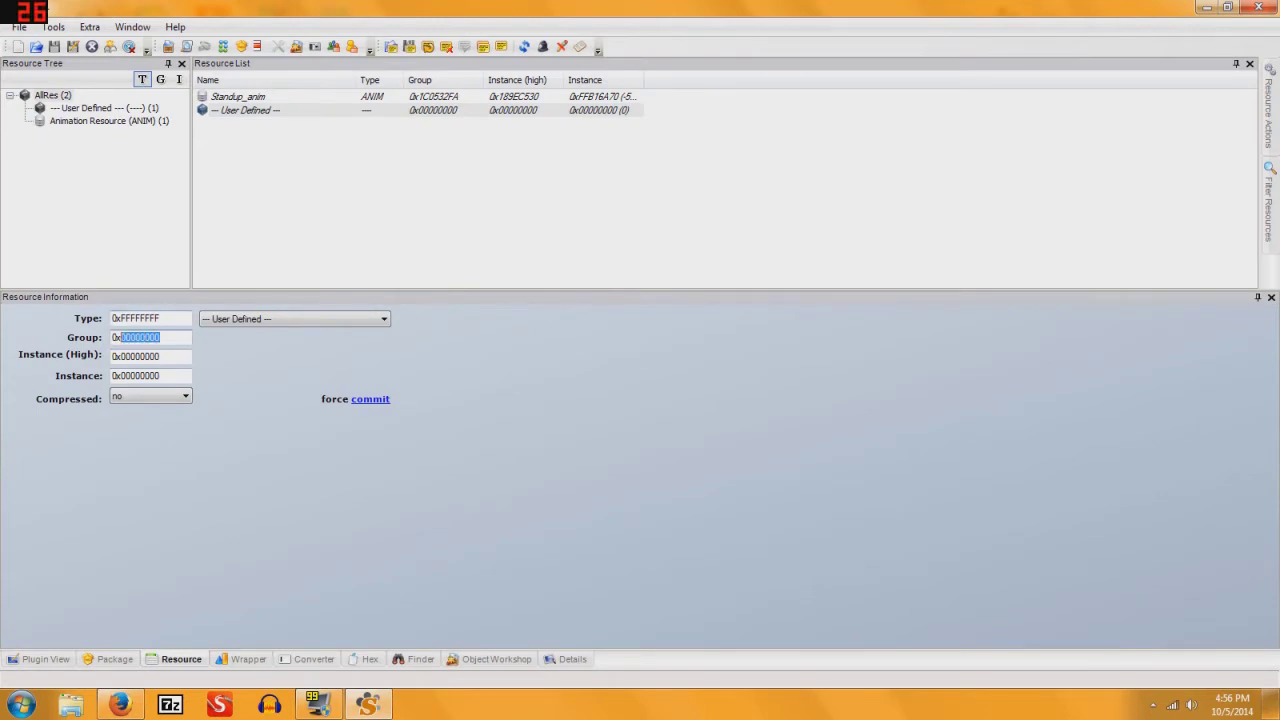
text(1C0532FA)
click(257, 319)
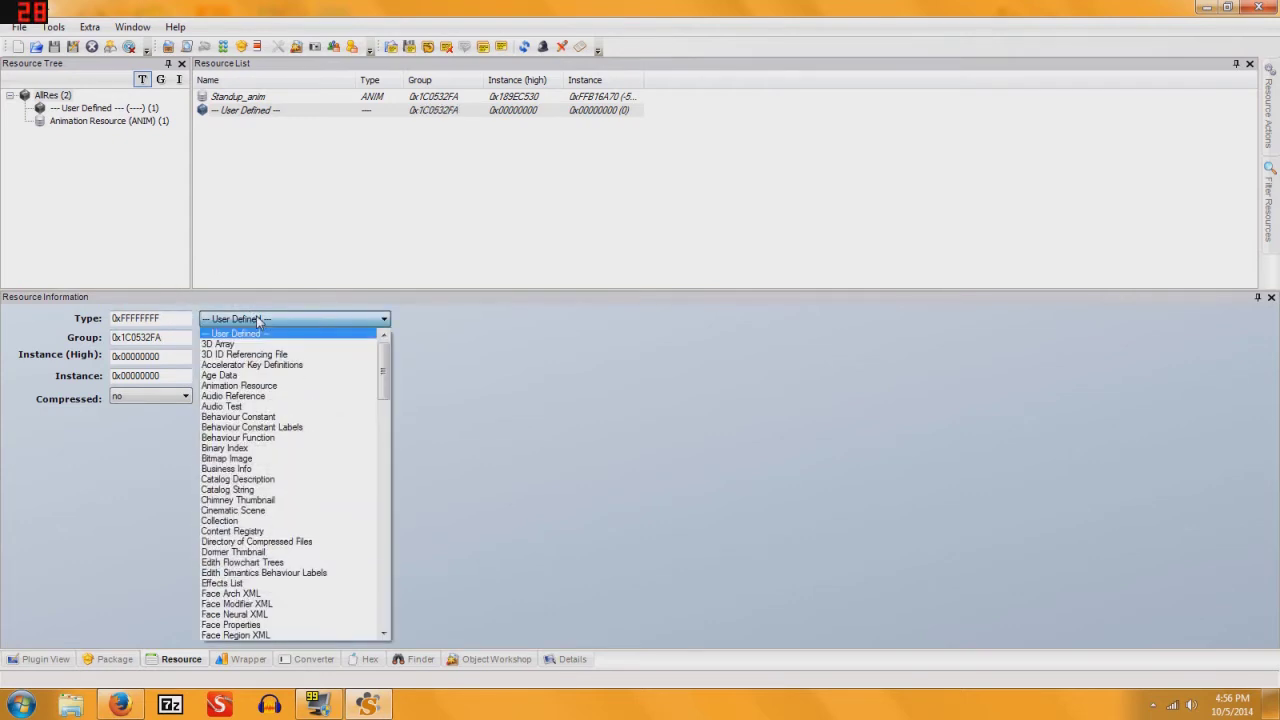
click(250, 385)
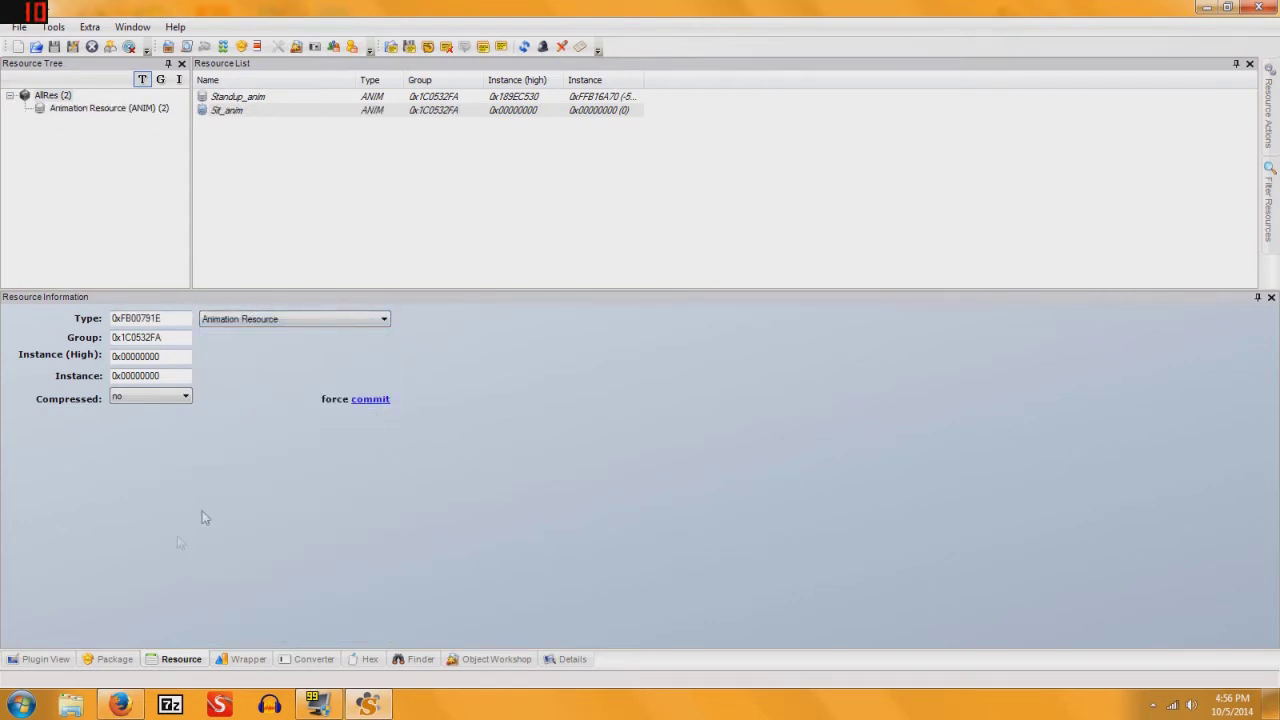
- Open the Sit_anim resource in the plugin view and fix its TGI values
click(60, 658)
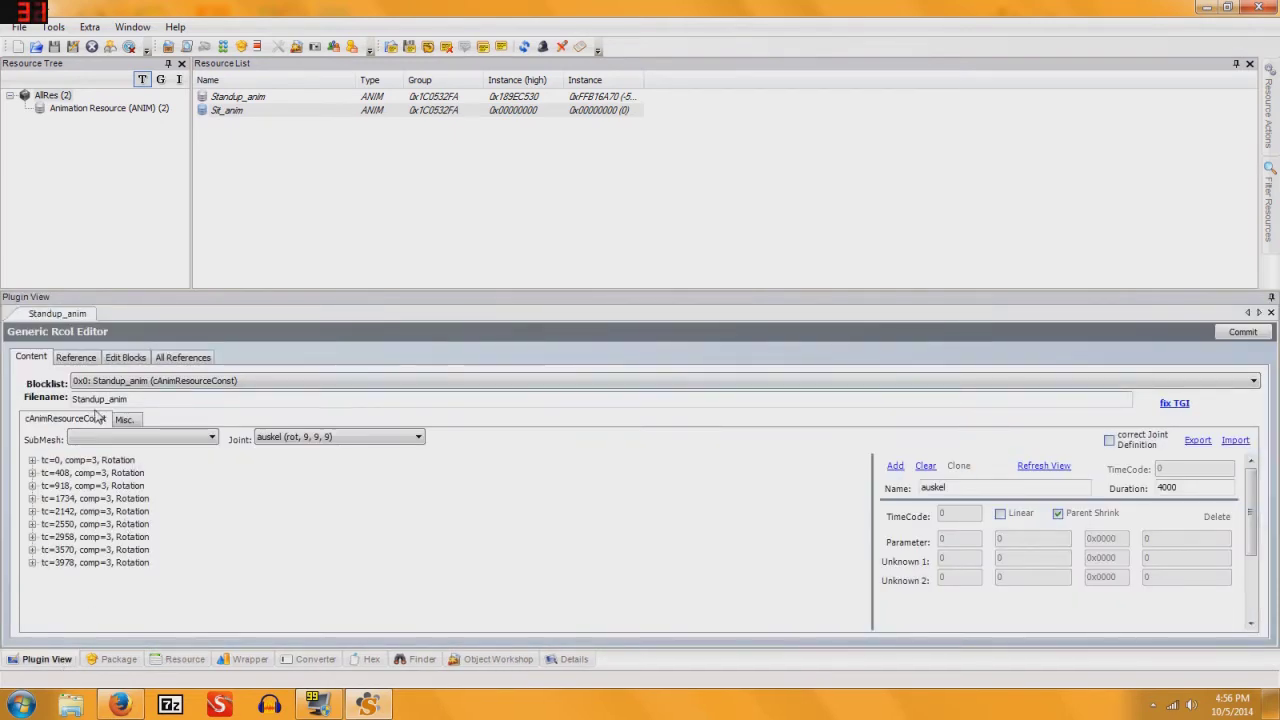
click(234, 113)
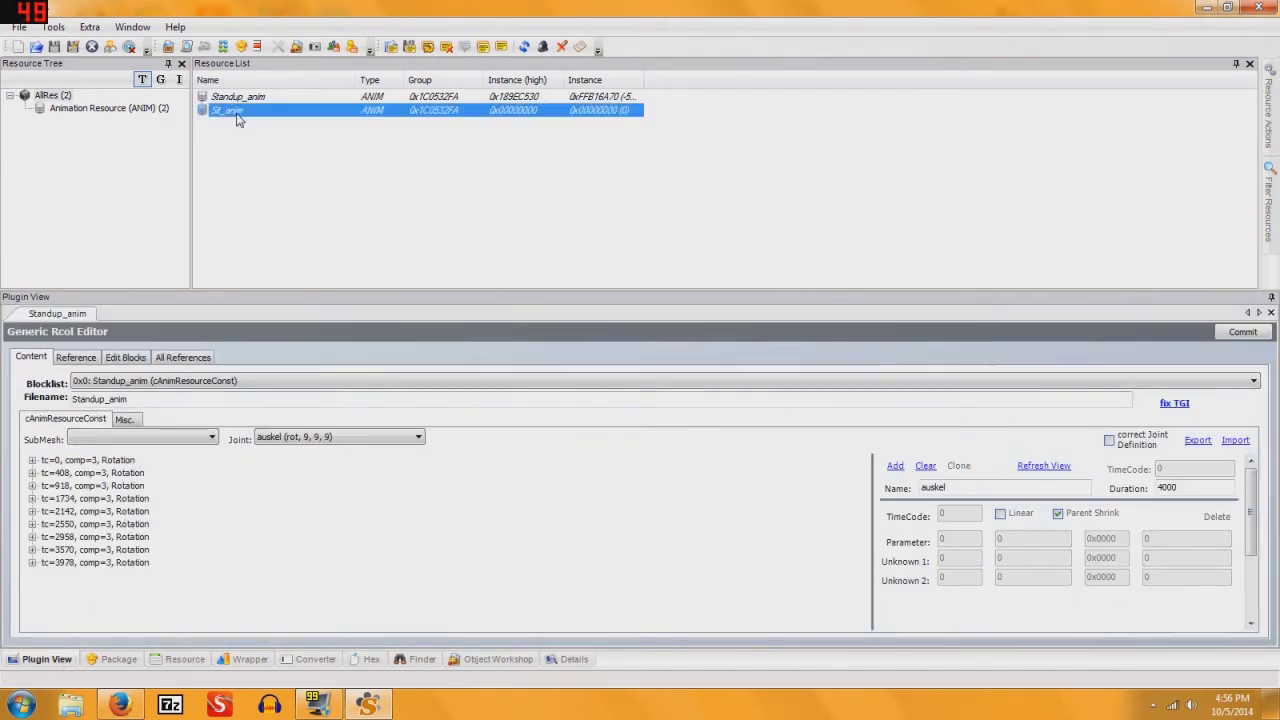
click(1164, 408)
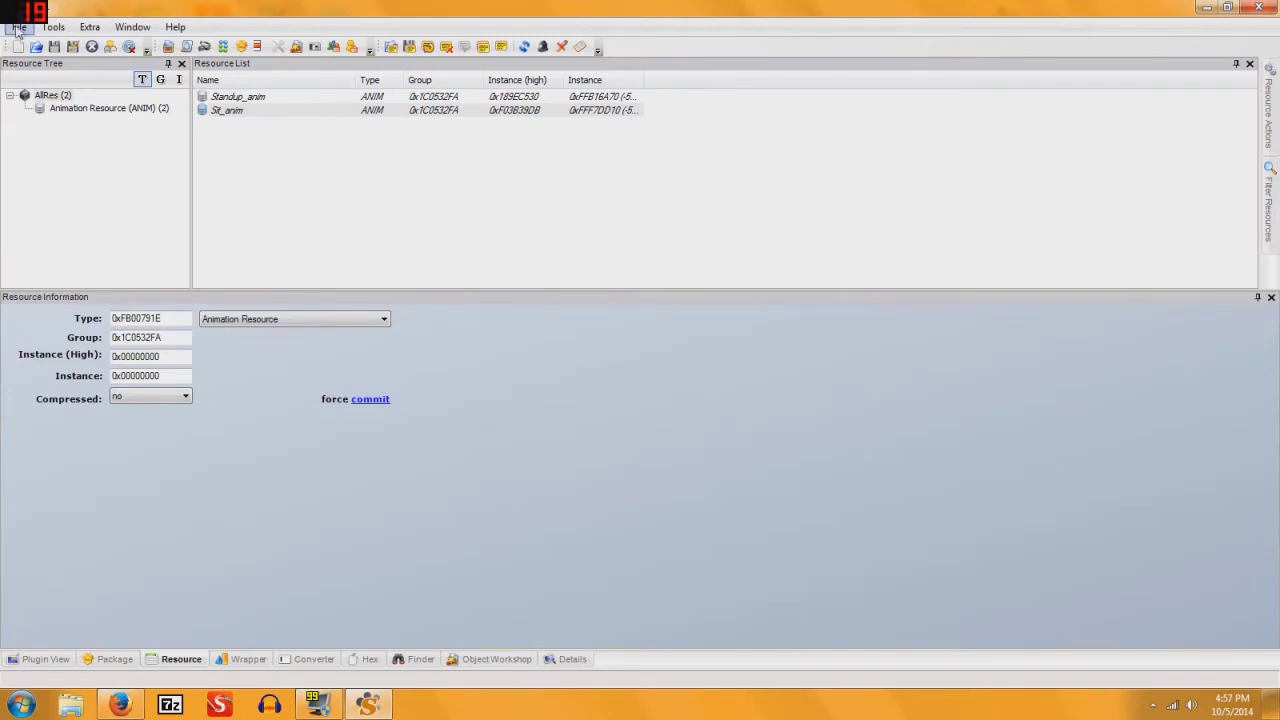
- Save the animation package in Documents as tutorialimport
click(19, 28)
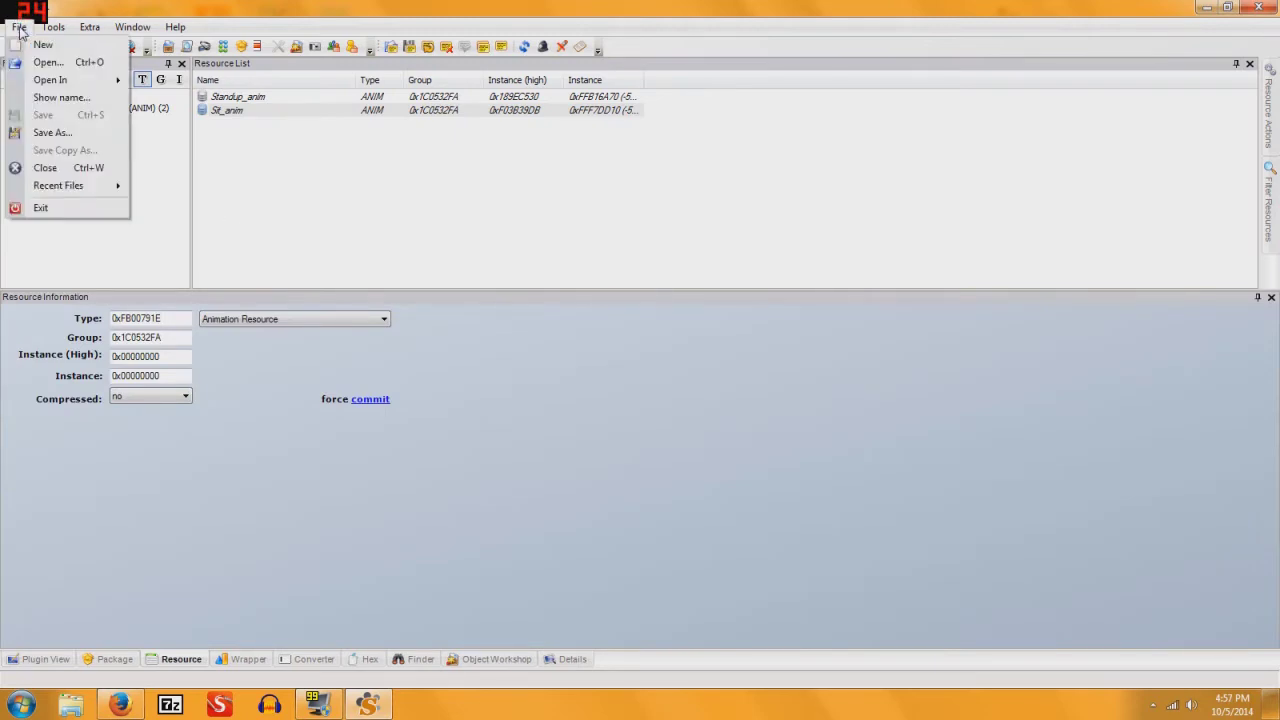
click(34, 133)
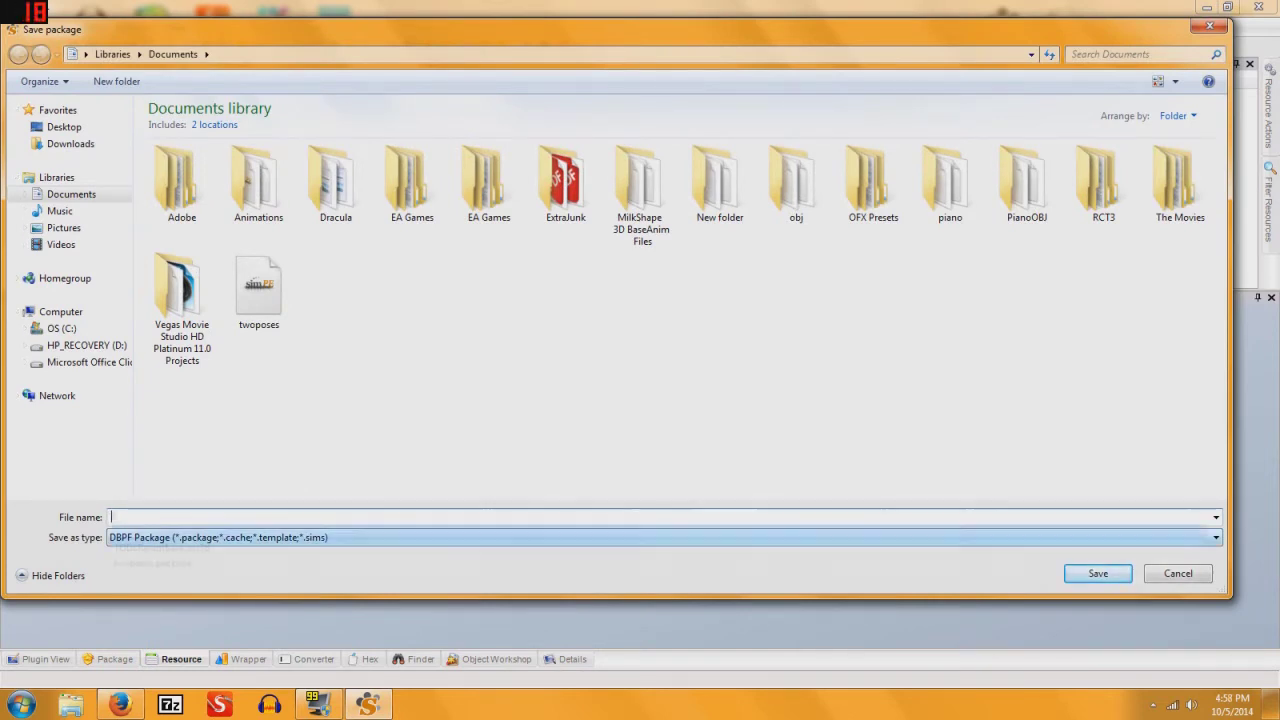
text(tutorialimport)
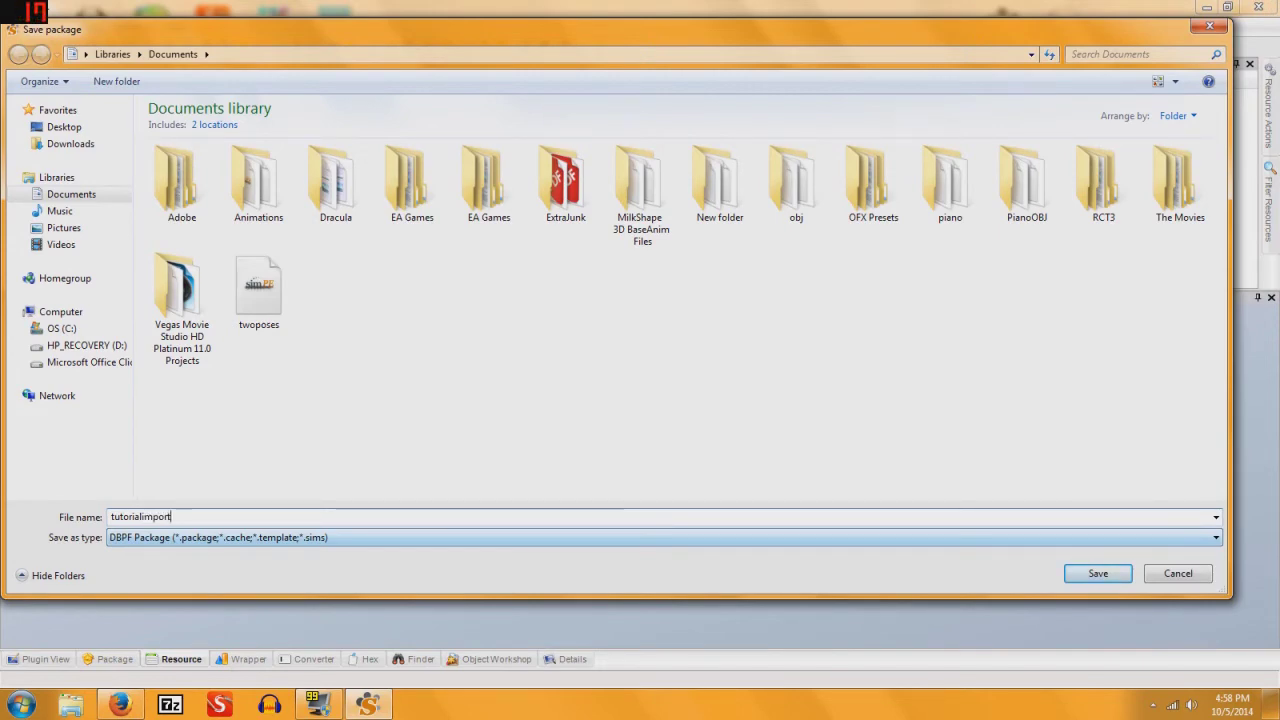
click(1094, 580)
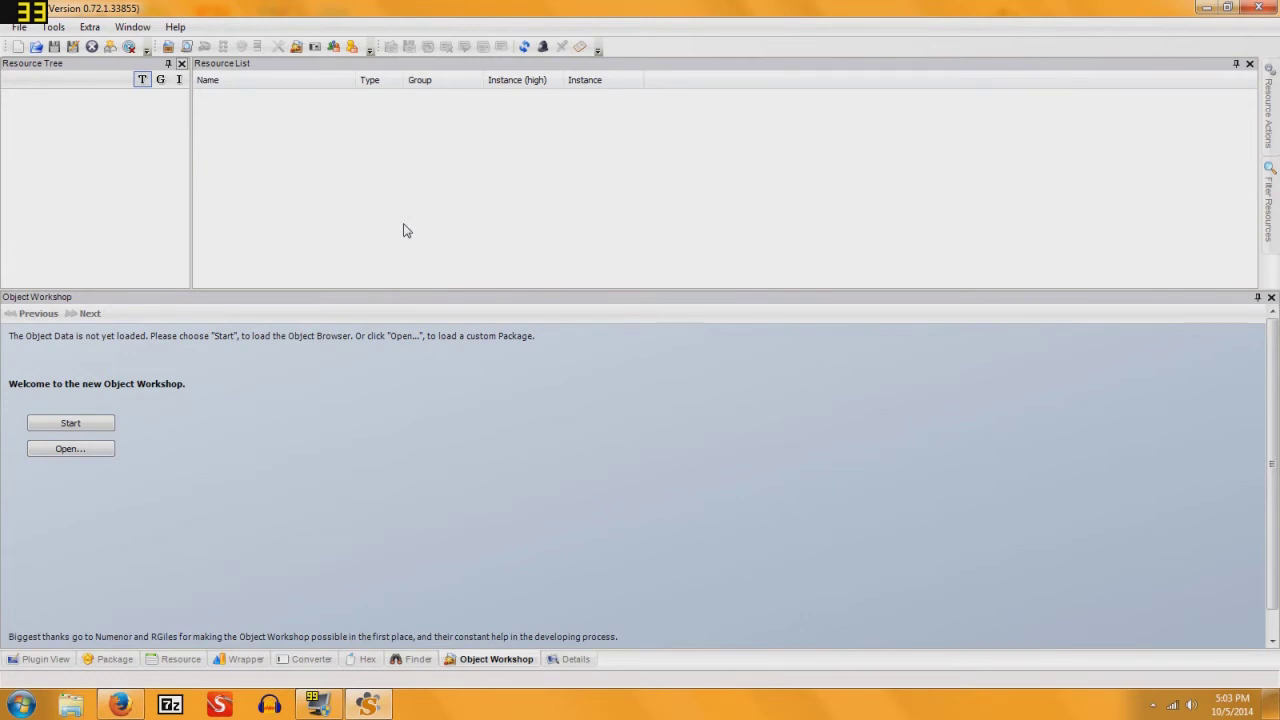
- Load the Object Workshop catalog and select "Paul's reaction test object" in the Unknown category
click(98, 426)
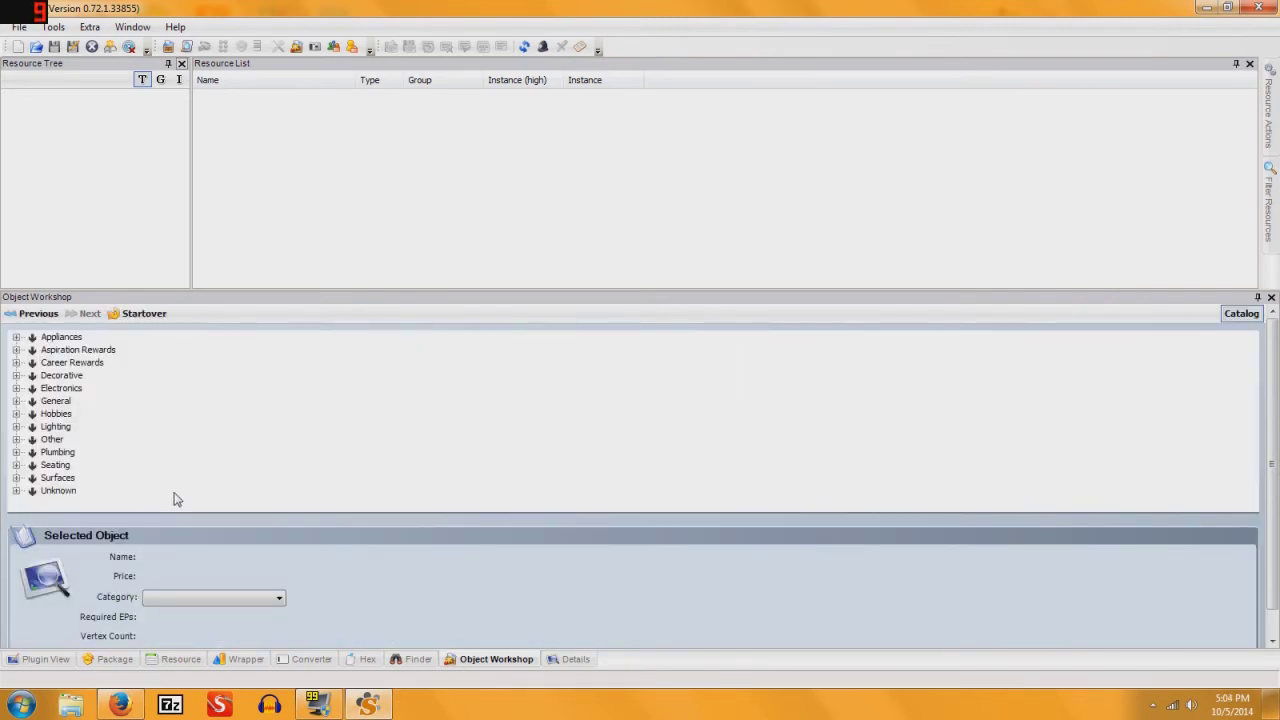
click(16, 490)
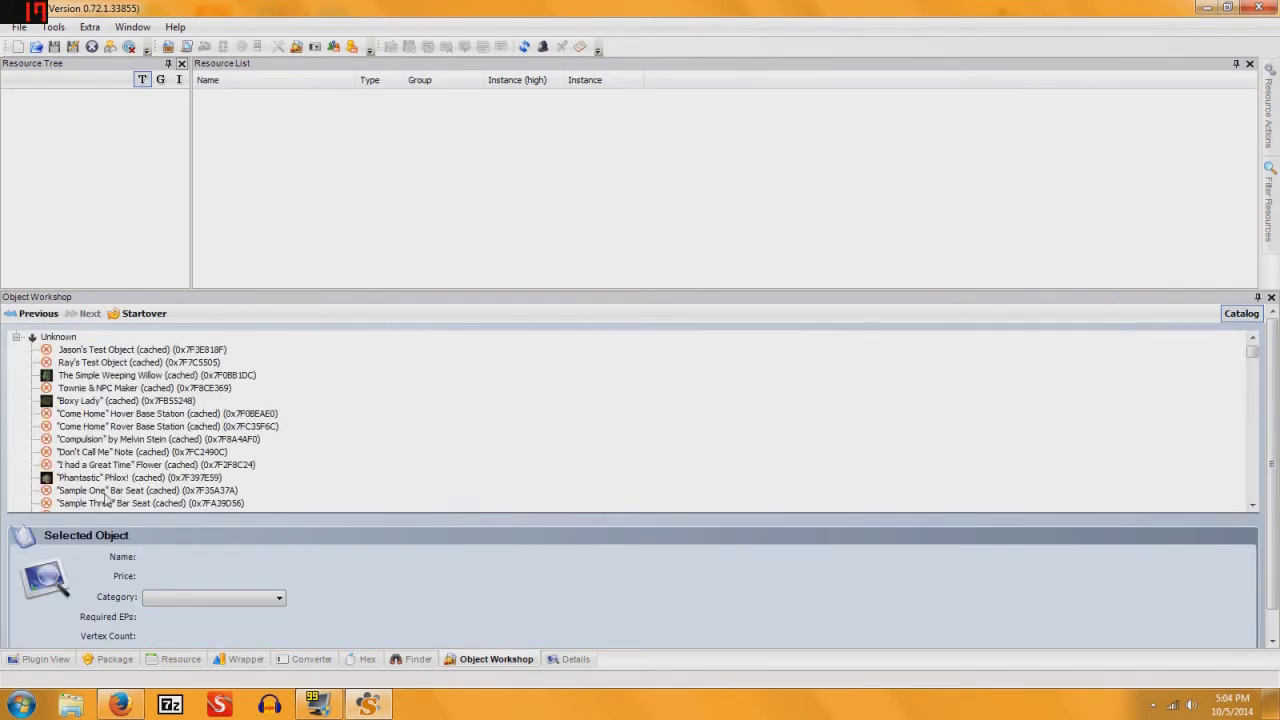
click(115, 491)
key(Down)
key(Down)
key(Down)
key(Down)
key(Down)
key(Down)
key(Down)
key(Down)
key(Down)
key(Down)
key(Up)
key(Up)
key(Up)
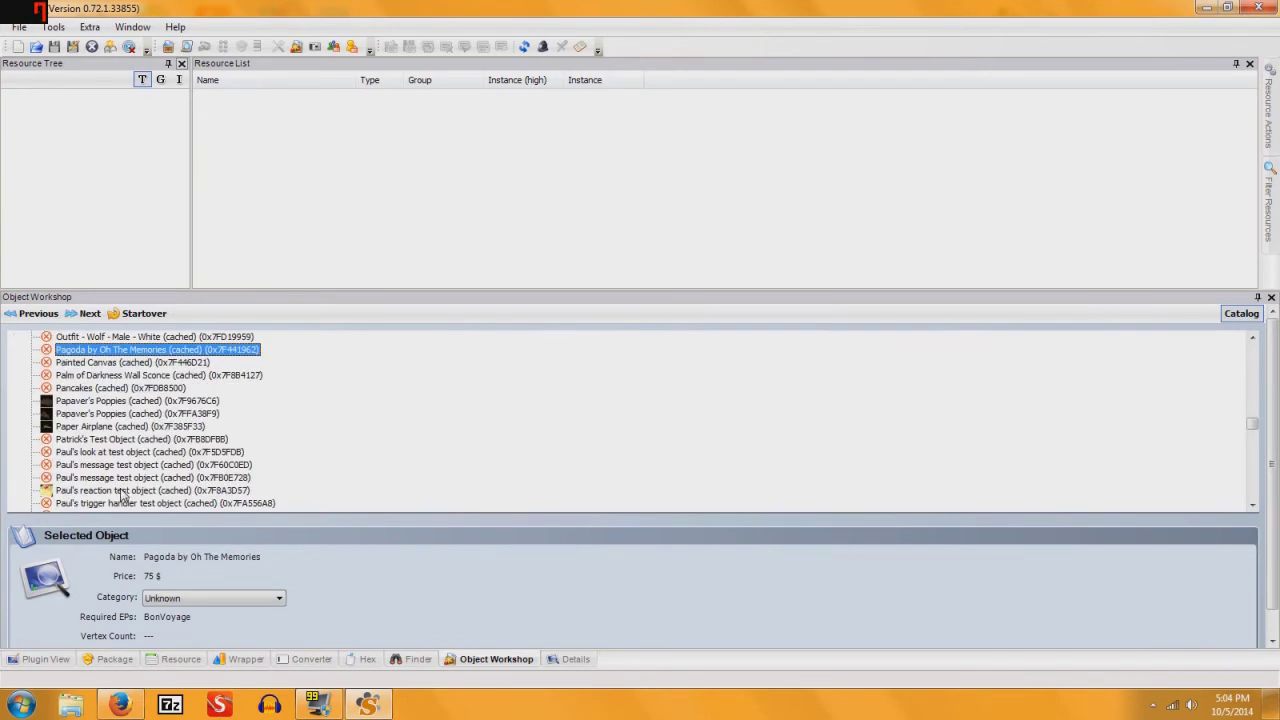
click(115, 491)
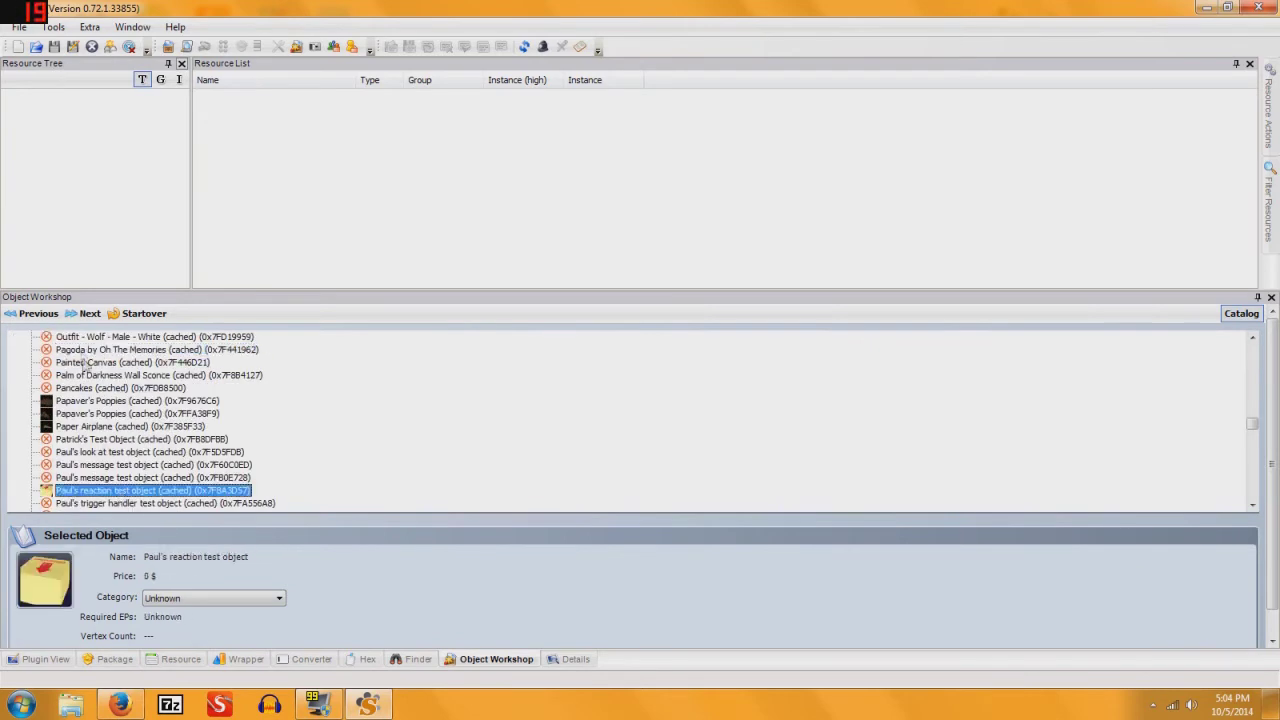
- Clone the selected object with the preset clone options, accept the scenegraph names, and save the package as tutorialhack
click(80, 315)
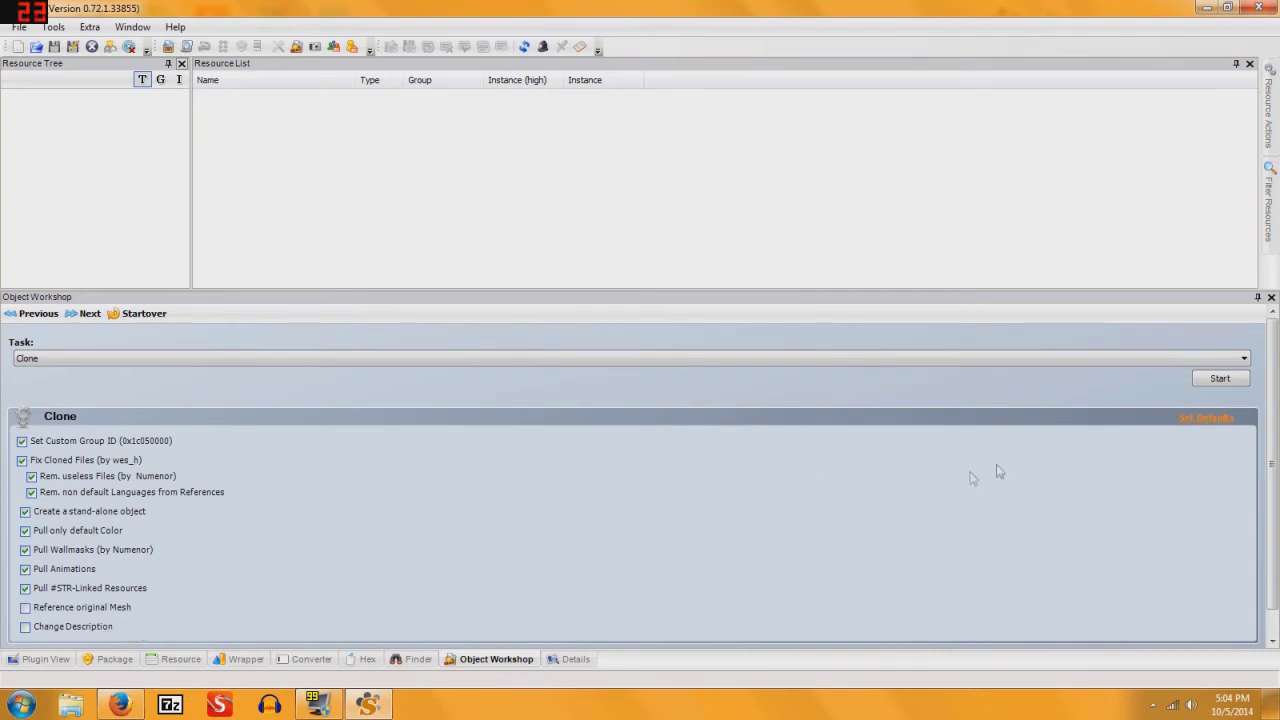
click(1230, 382)
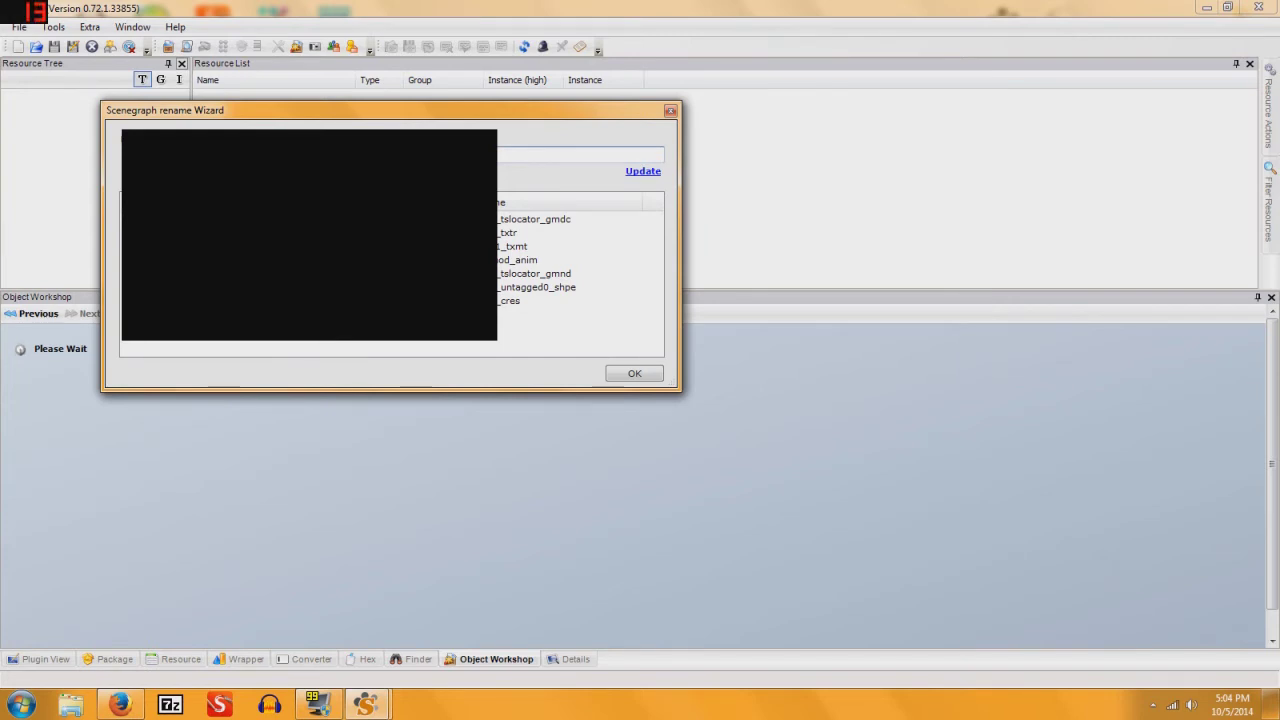
click(646, 374)
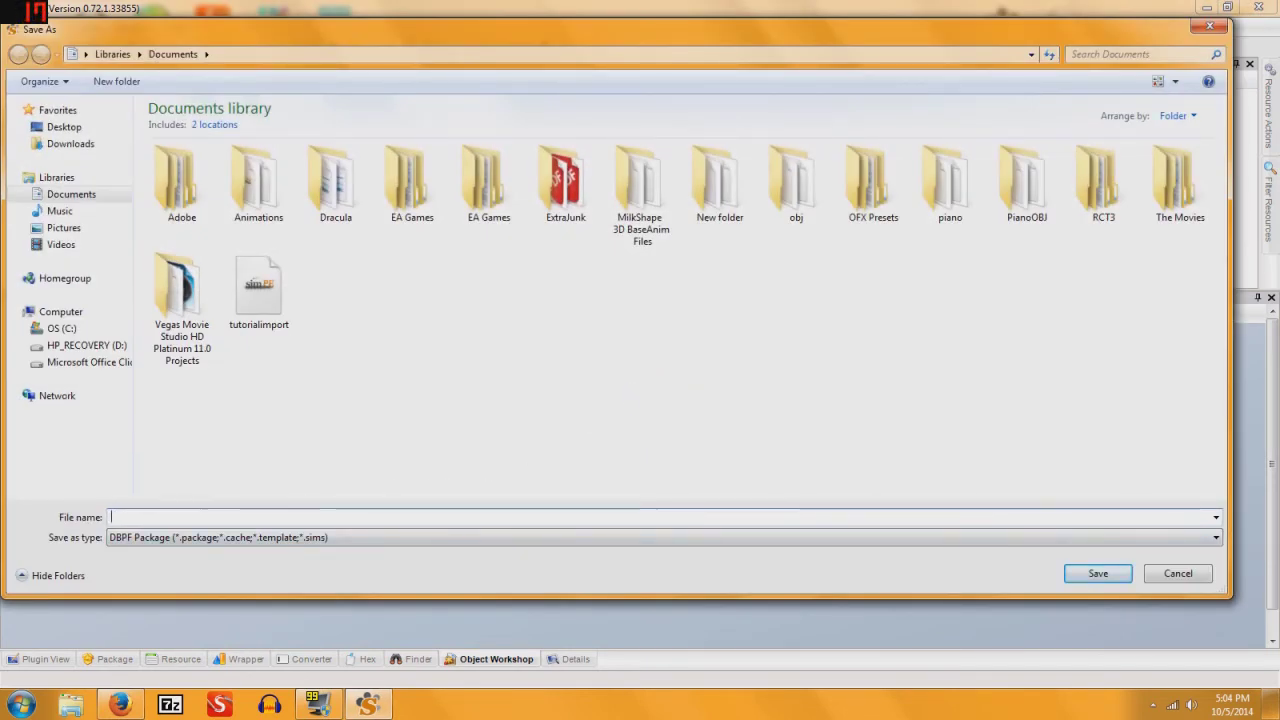
text(tutorialhack)
click(1090, 575)
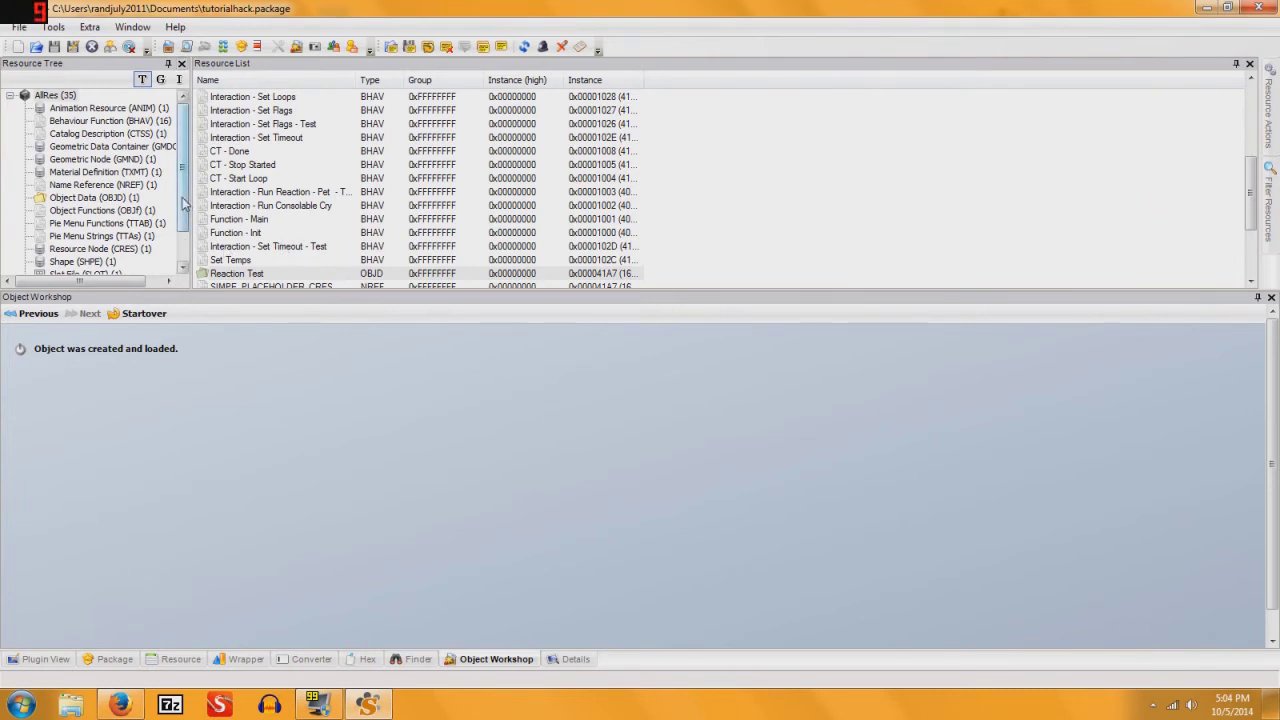
- Delete the MakeActionString prim string set, Dialog prim string set and Attributes resources from the Text Lists
scroll(183, 204, down, 1)
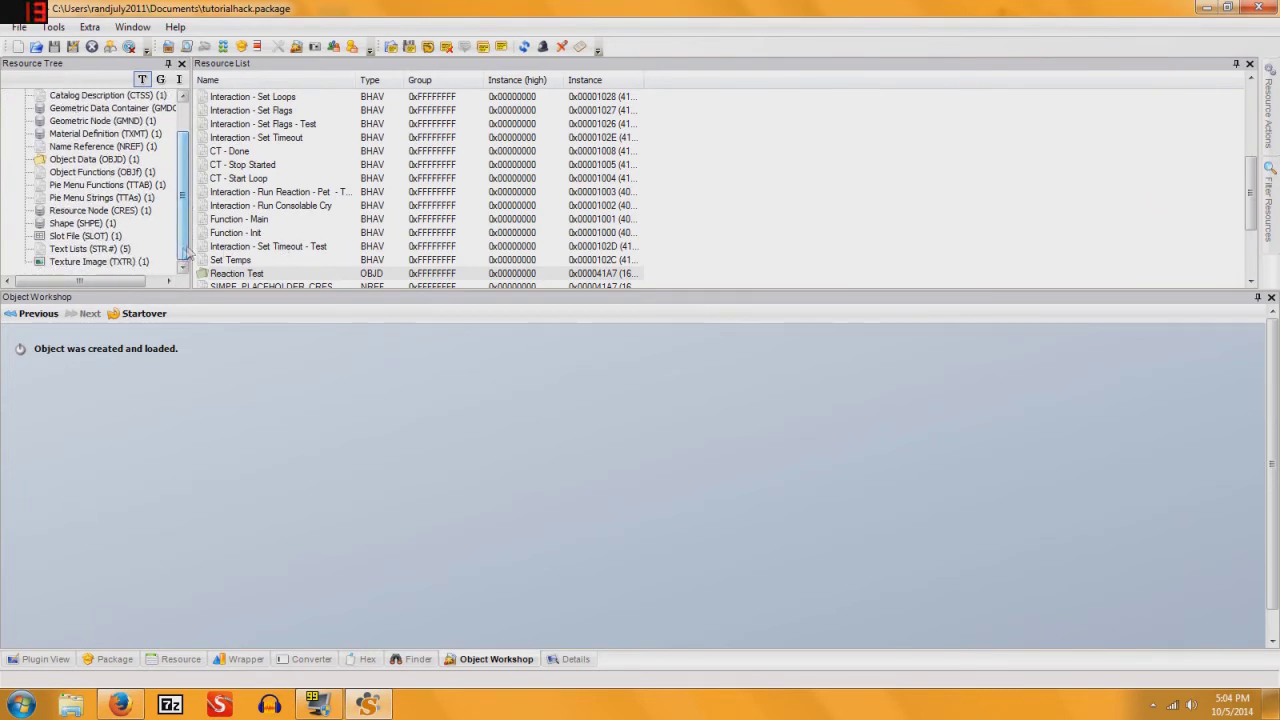
click(100, 252)
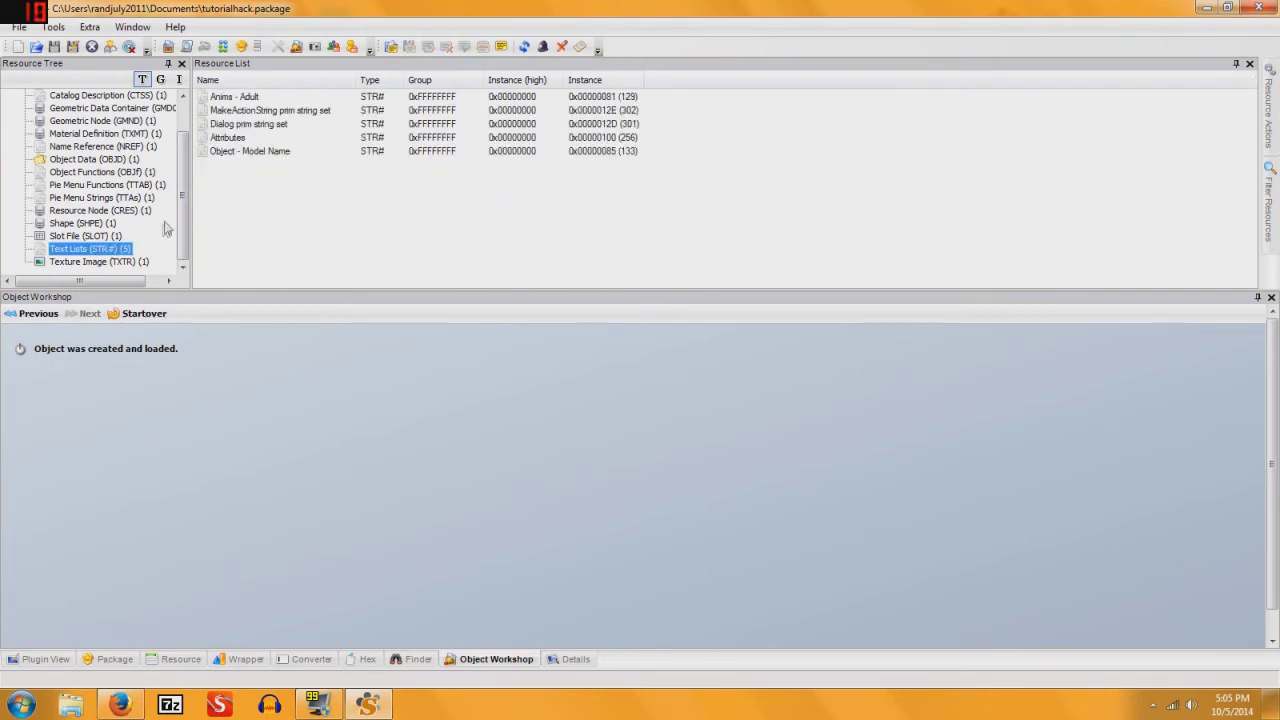
drag(647, 112, 568, 143)
right_click(252, 137)
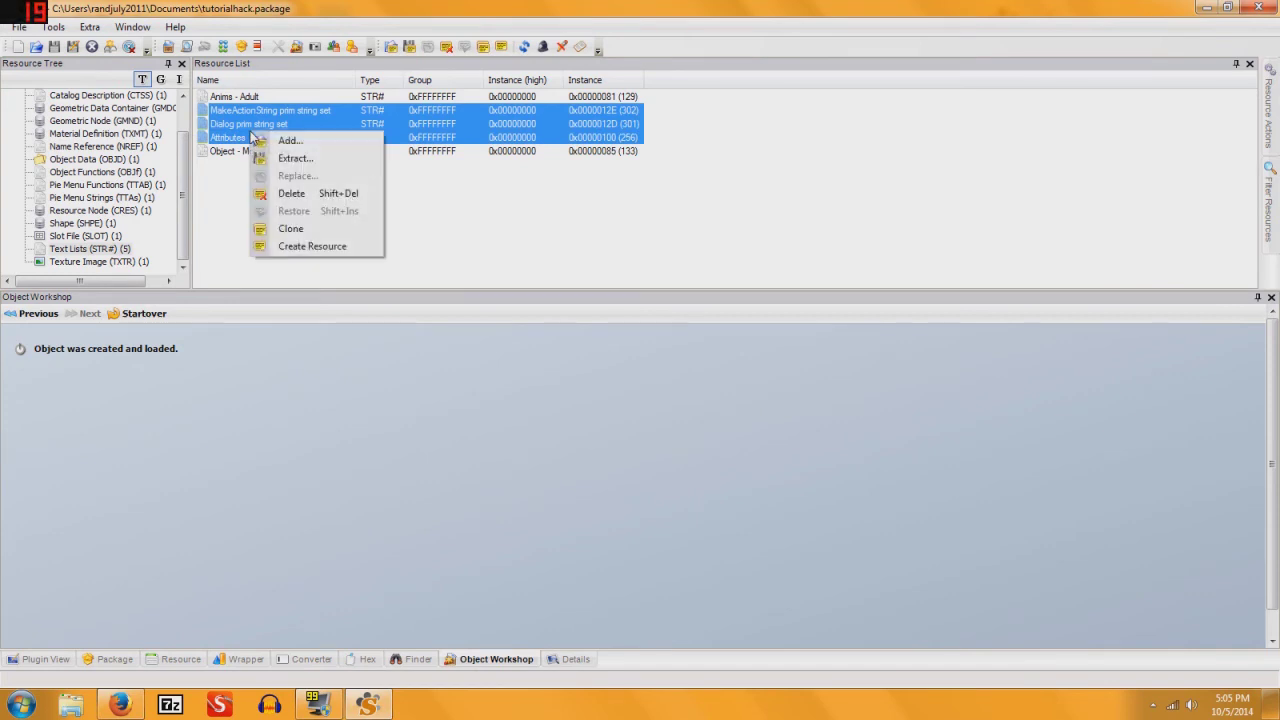
click(290, 193)
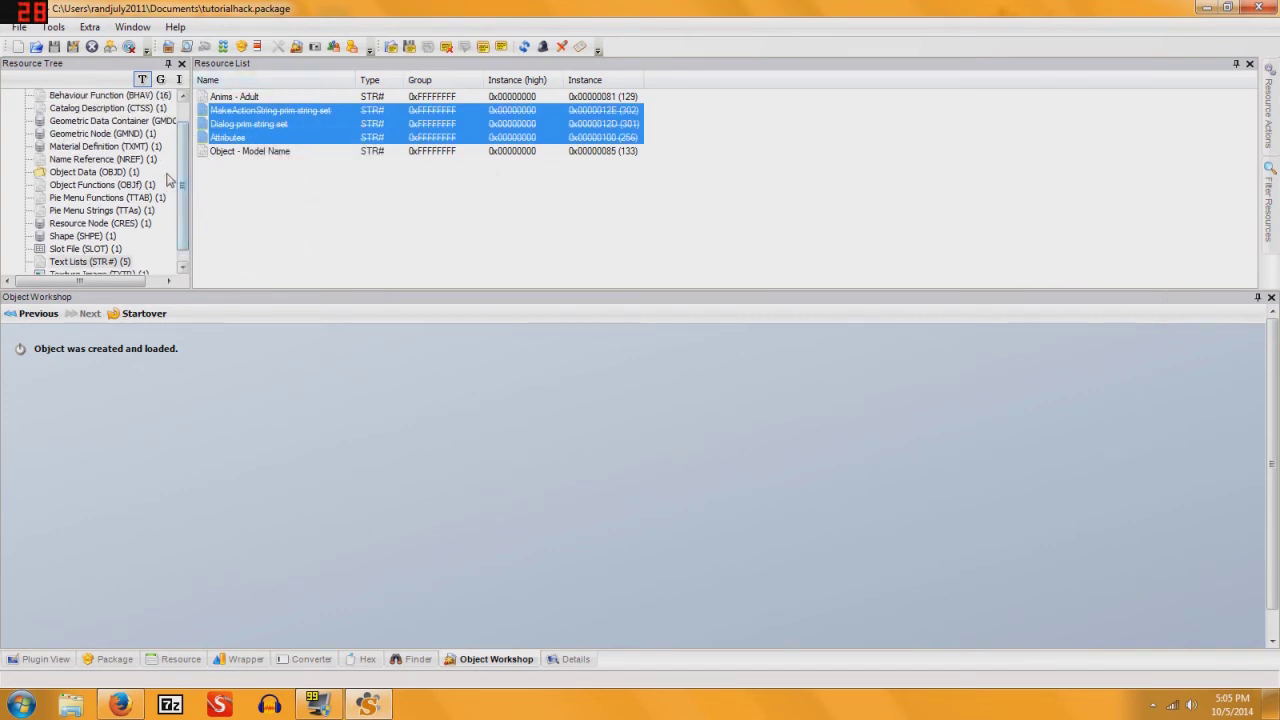
- Delete every pie menu string except Set Flags, keep the default language only, and commit the Pie Menu Strings resource
click(133, 210)
click(245, 96)
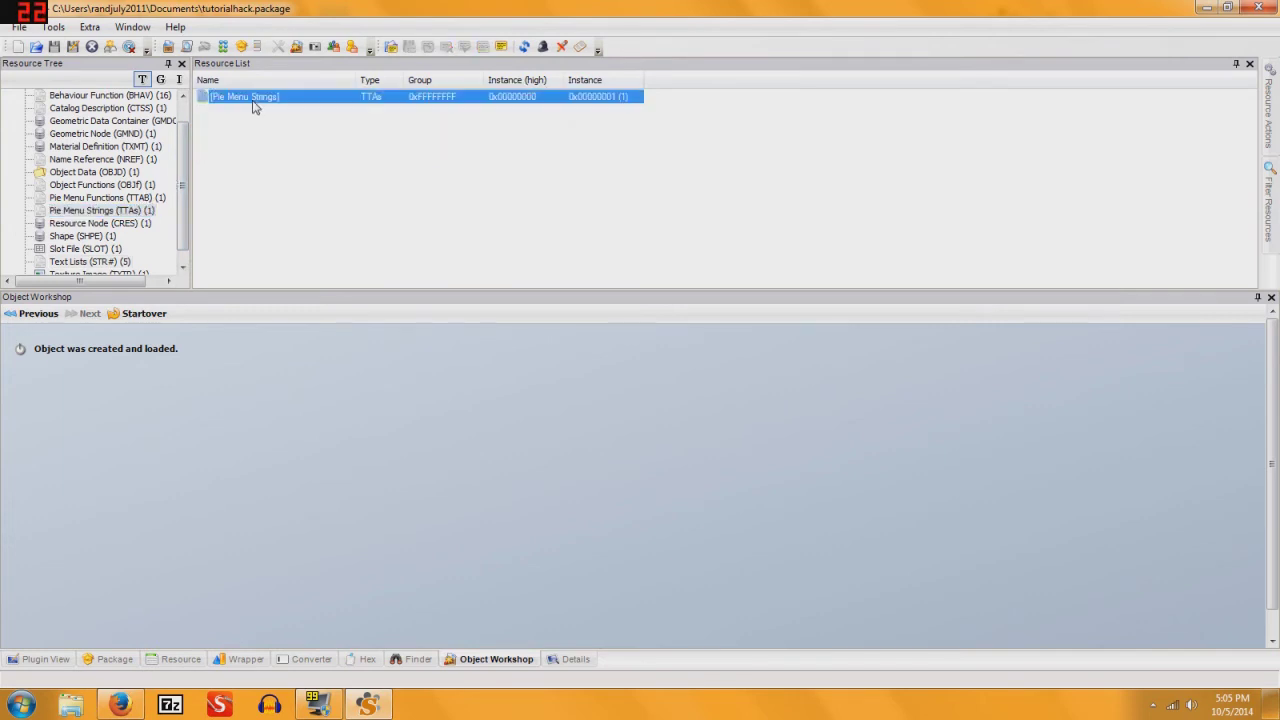
click(52, 662)
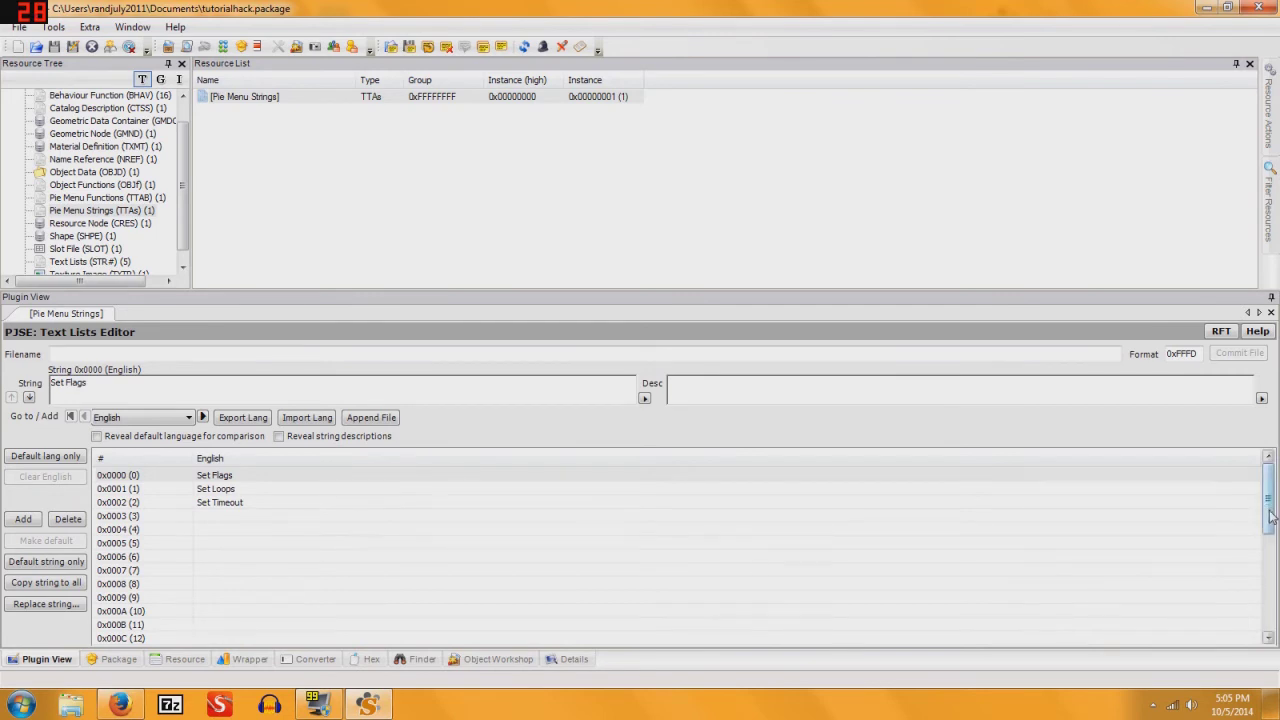
drag(1267, 485, 1267, 621)
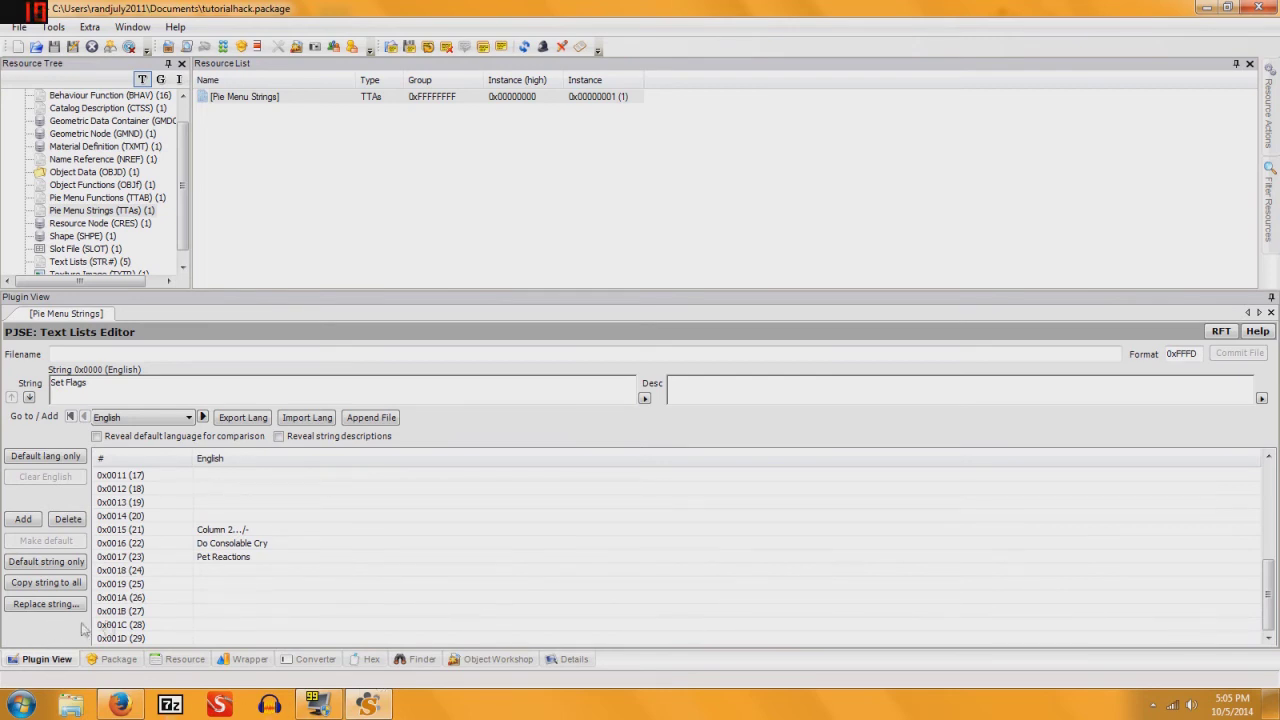
click(145, 638)
click(67, 520)
click(67, 520)
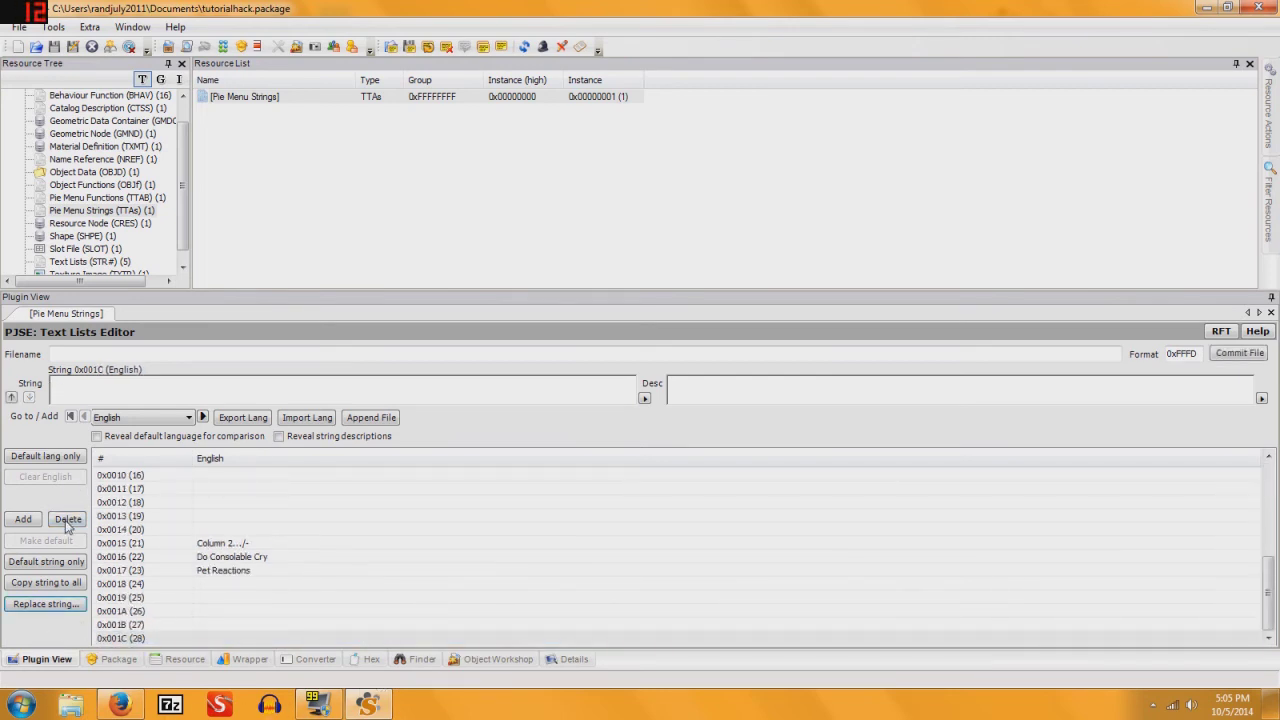
click(67, 520)
click(67, 520)
click(67, 520)
click(67, 520)
click(67, 520)
click(67, 520)
click(67, 520)
click(67, 520)
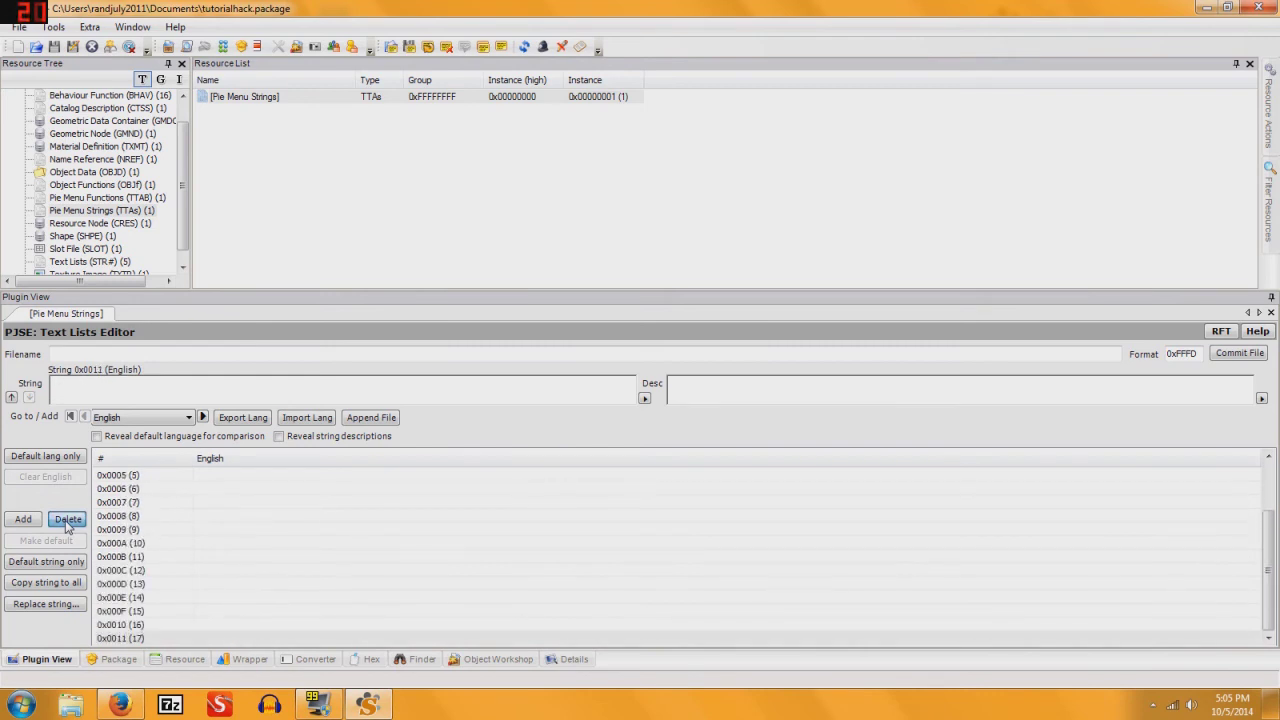
click(67, 520)
click(67, 520)
click(67, 520)
click(67, 520)
click(67, 520)
click(67, 520)
click(67, 520)
click(67, 520)
click(67, 520)
click(67, 520)
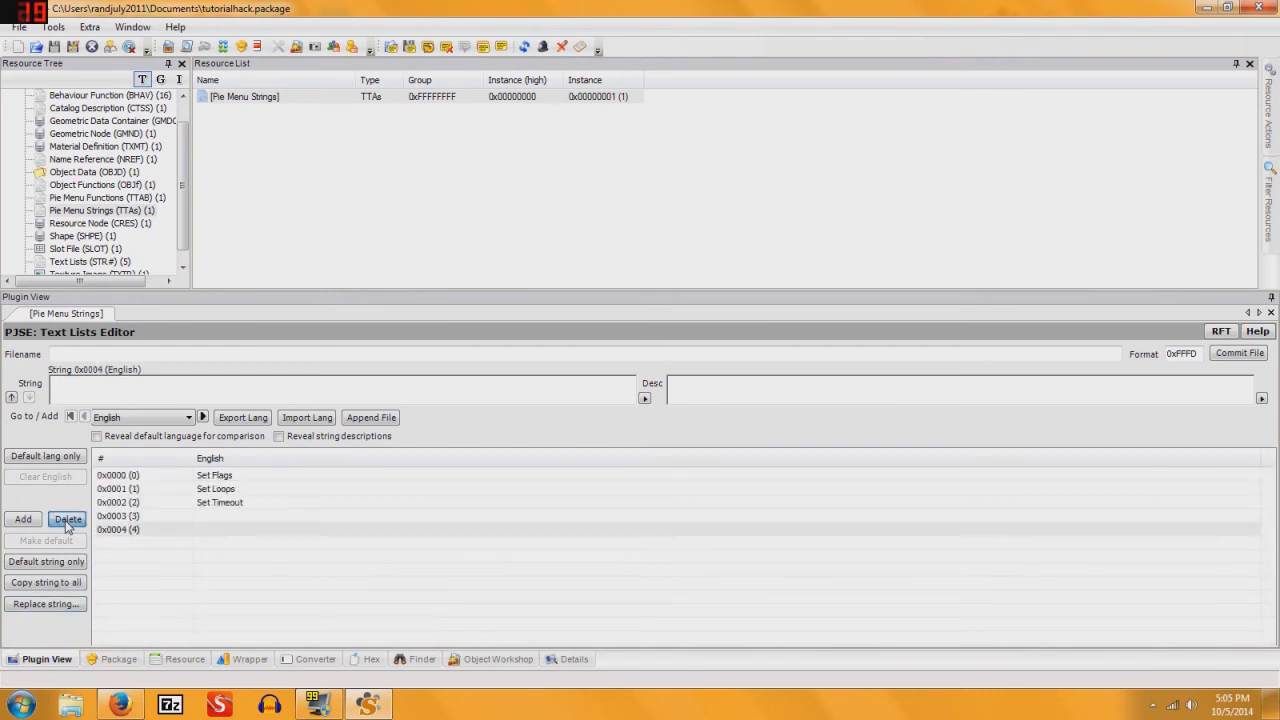
click(67, 520)
click(67, 520)
click(67, 520)
click(67, 520)
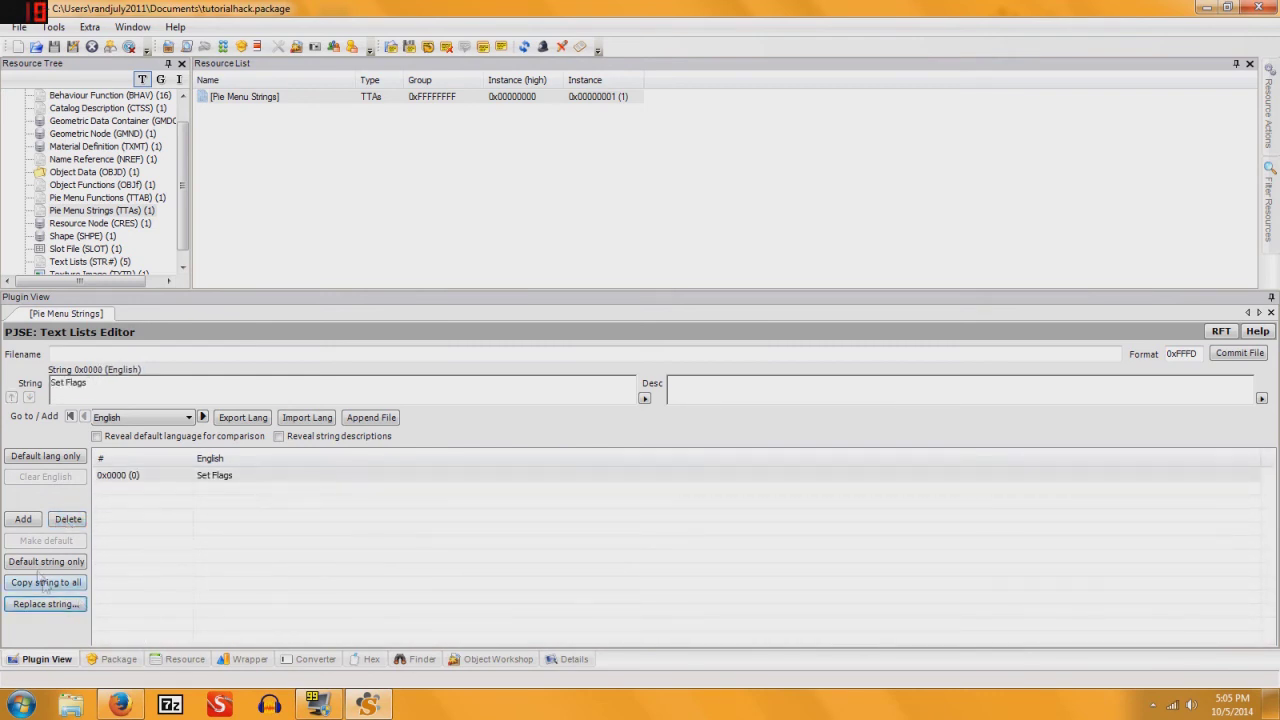
click(45, 457)
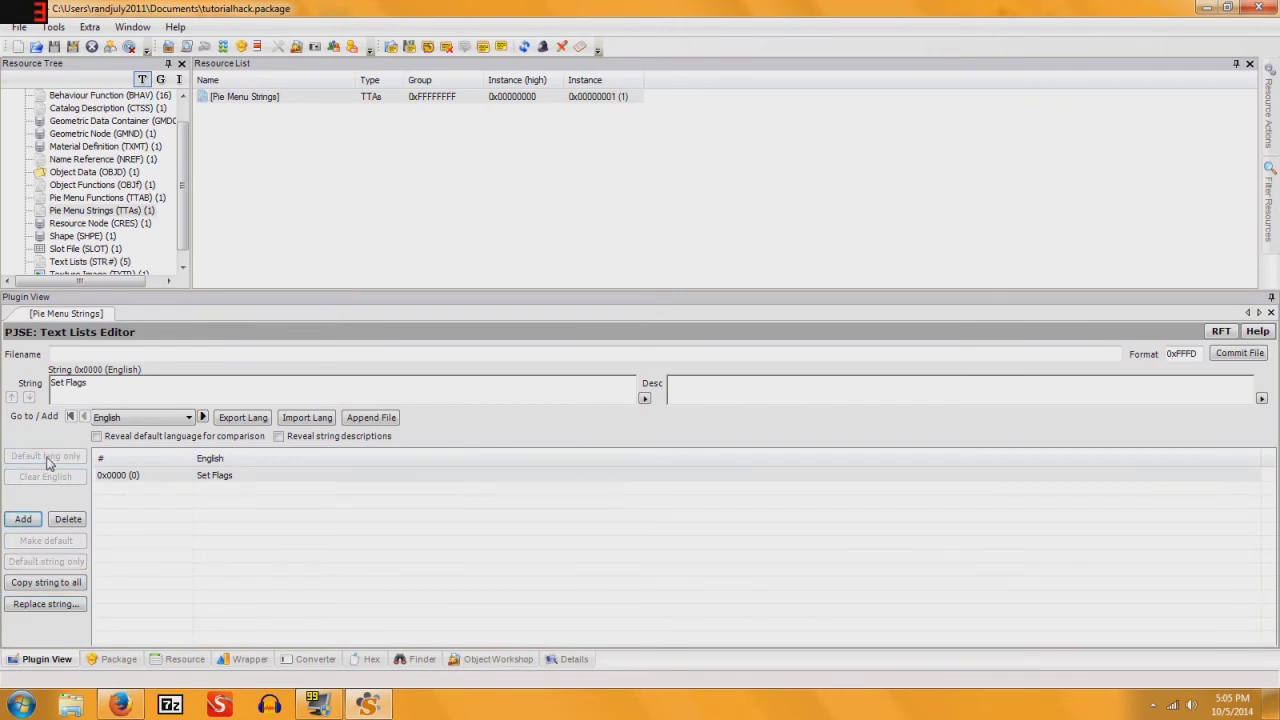
click(1242, 358)
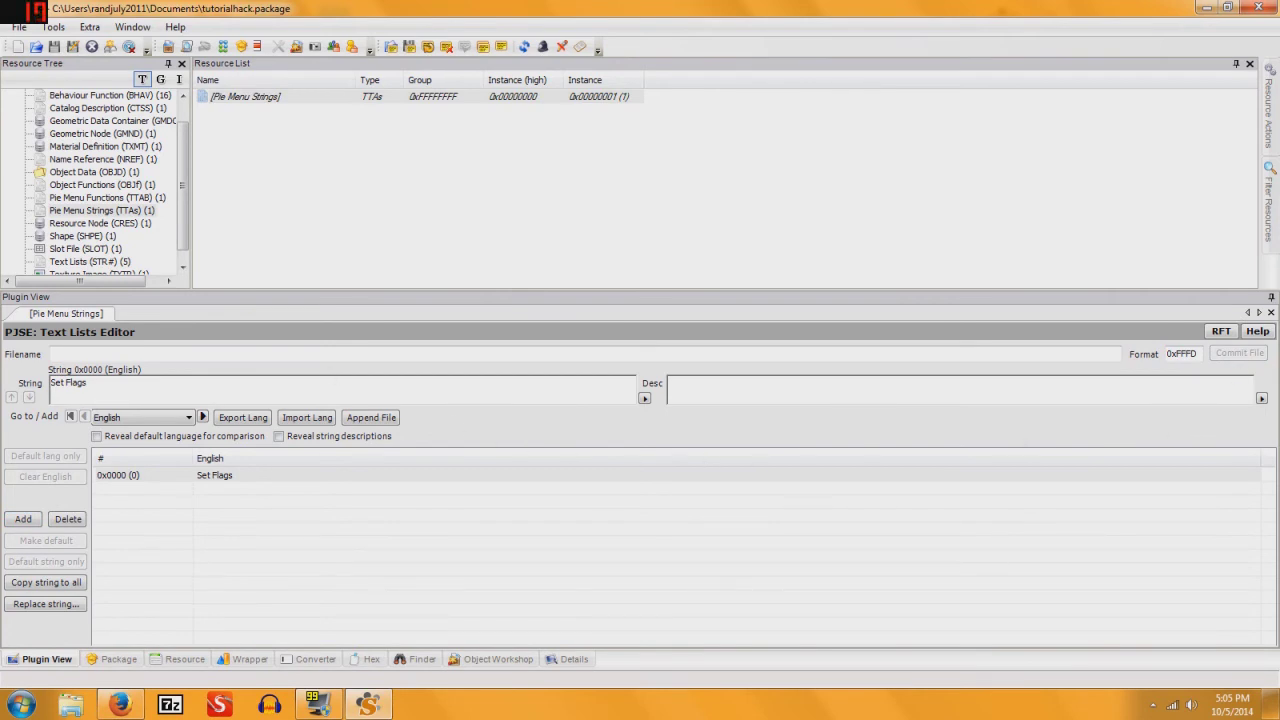
- Delete all interactions except Set Flags from the Reaction Test Interaction Table and commit the changes
click(129, 200)
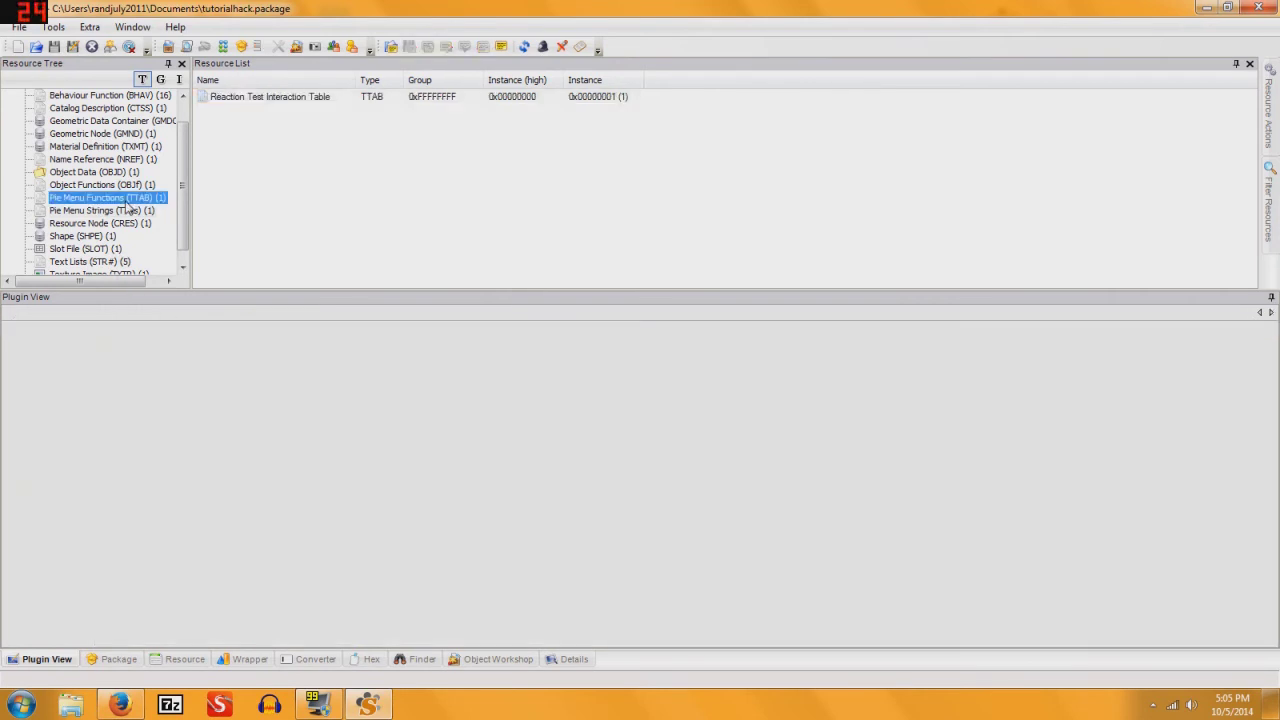
click(295, 98)
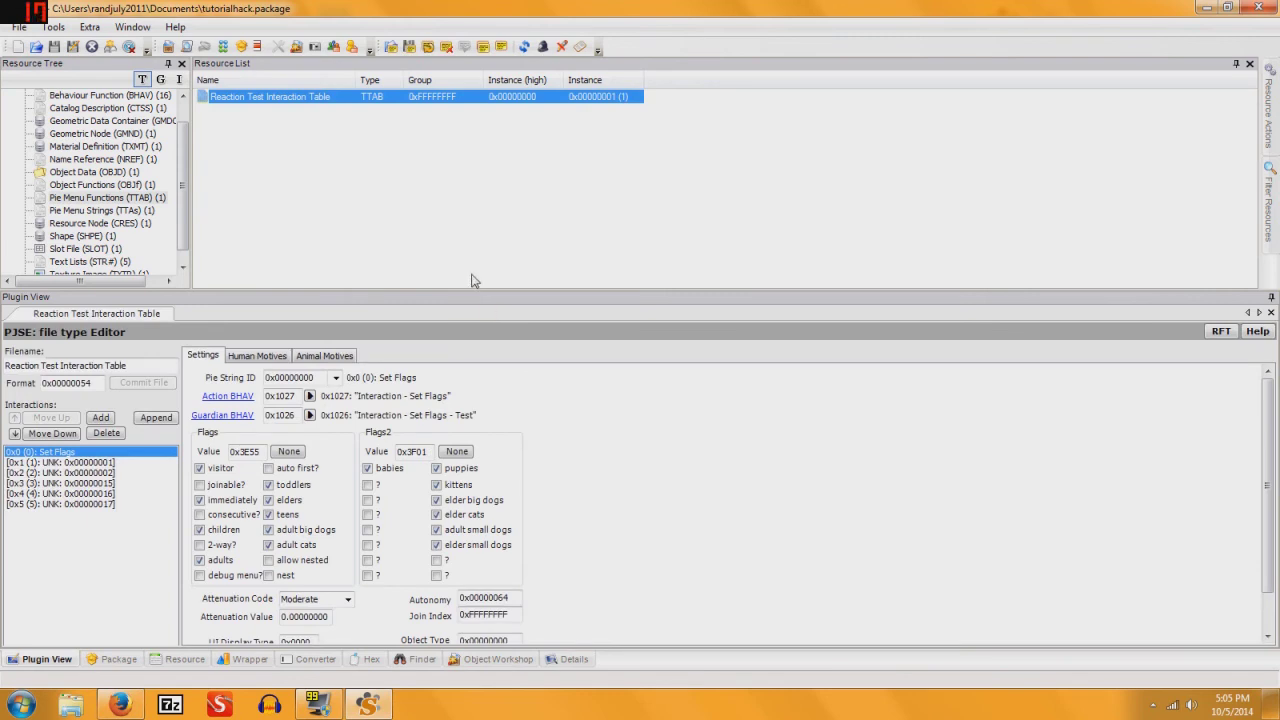
click(68, 506)
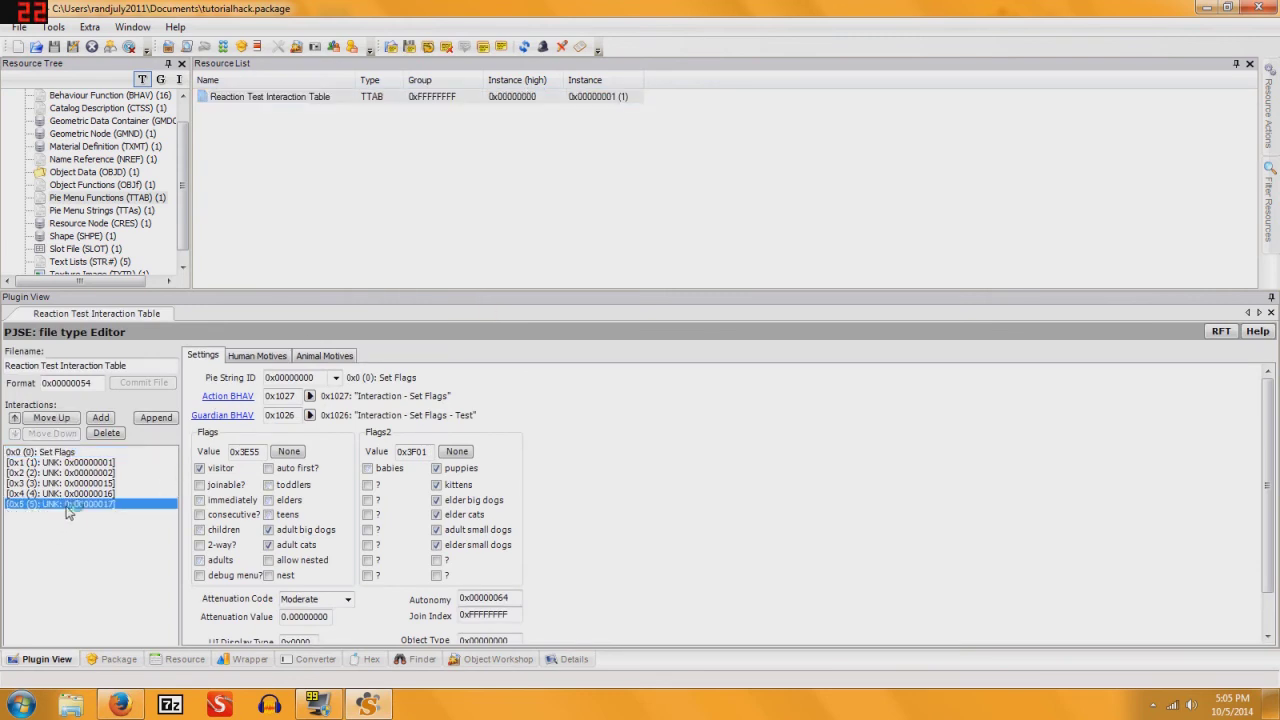
click(106, 433)
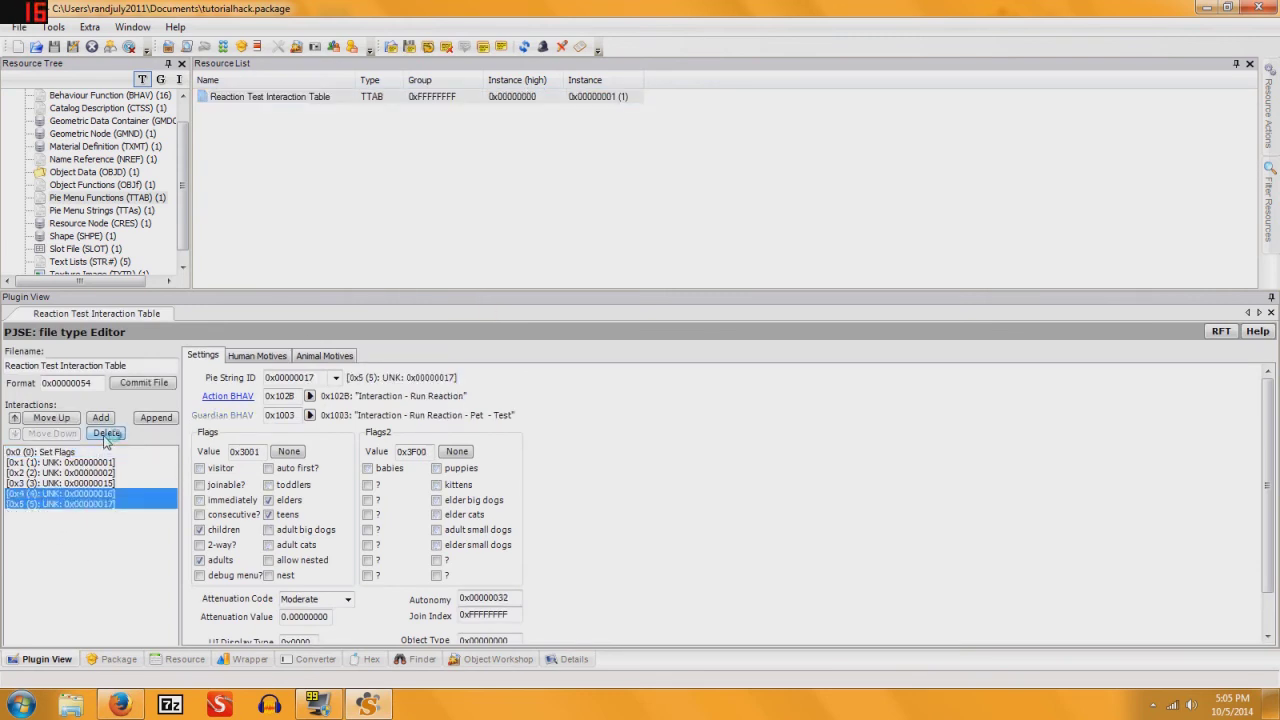
click(106, 433)
click(106, 433)
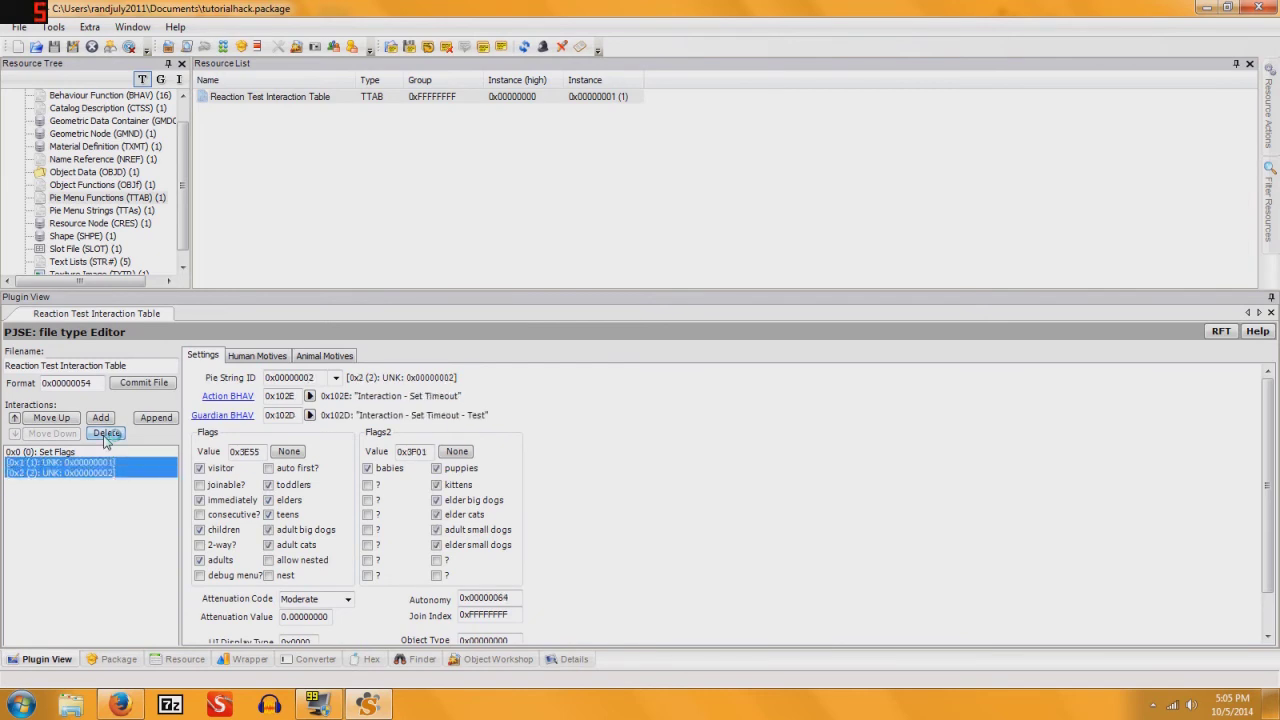
click(106, 433)
click(106, 433)
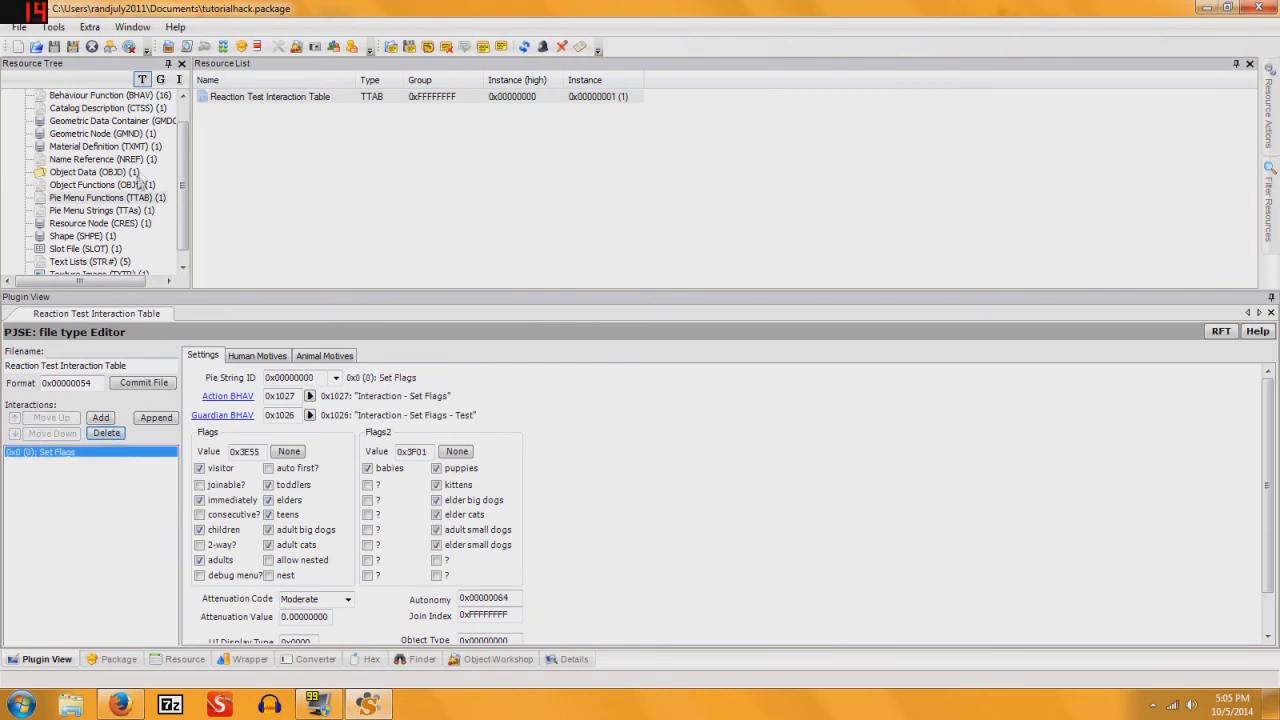
click(84, 96)
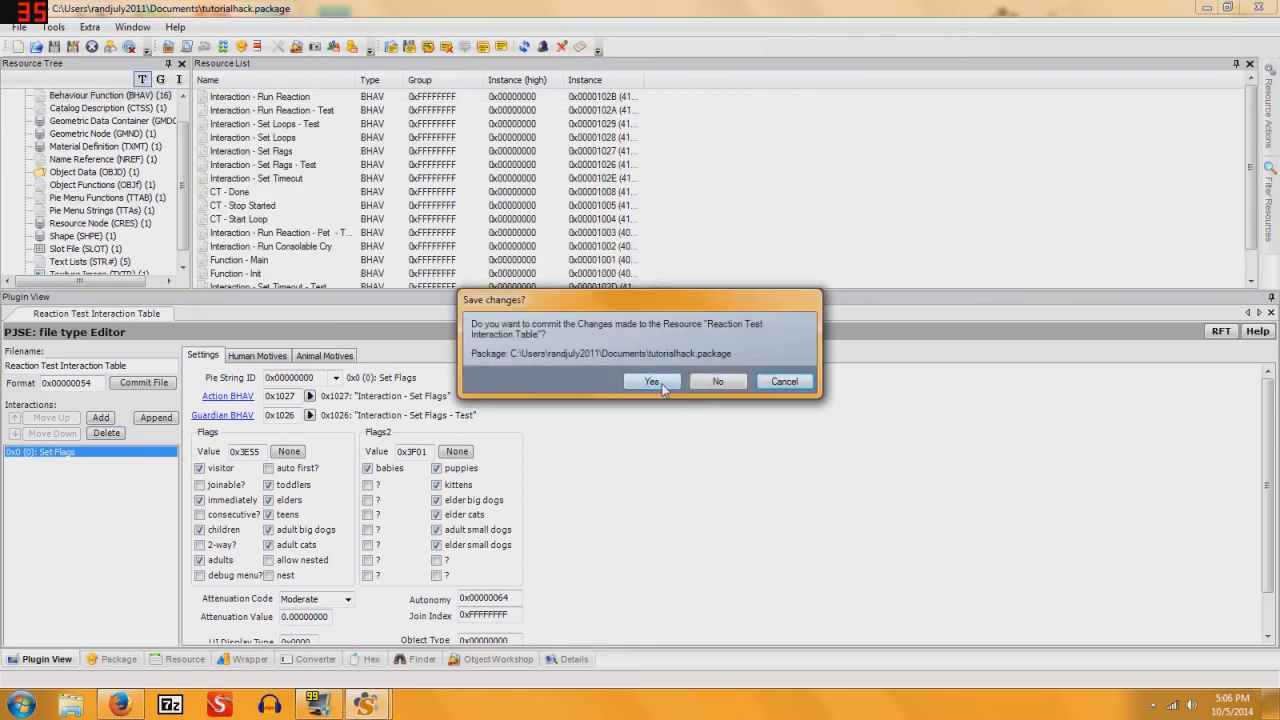
click(651, 382)
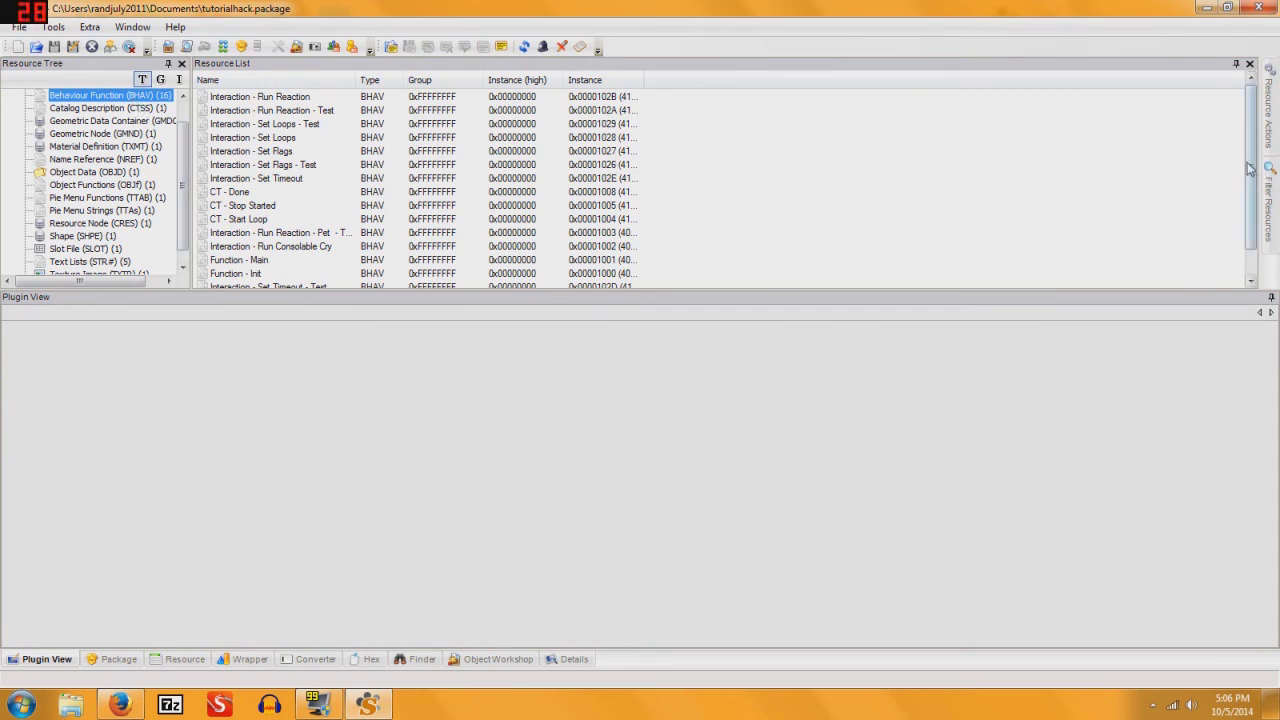
- Delete all Behaviour Function resources except Function - Main and Function - Init
mouse_move(1254, 165)
mouse_down()
mouse_move(1253, 190)
mouse_move(1253, 165)
mouse_up()
drag(652, 112, 387, 250)
right_click(287, 205)
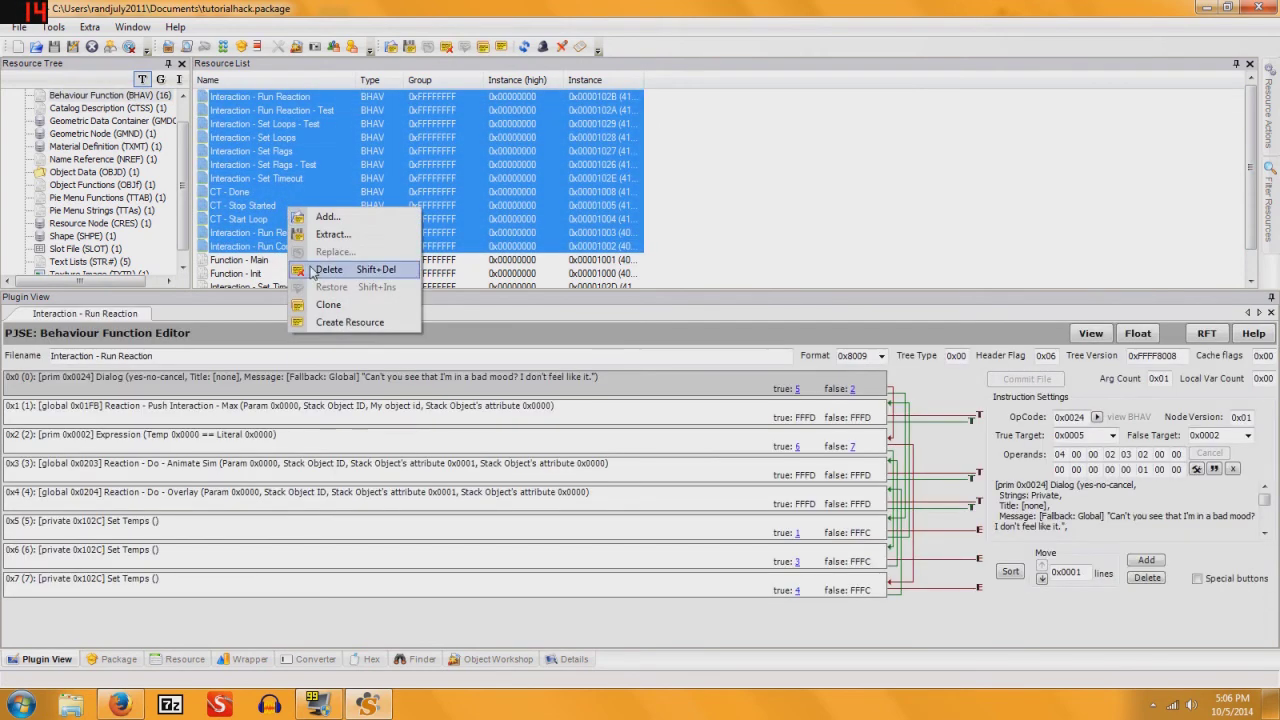
click(405, 270)
drag(1251, 175, 1251, 200)
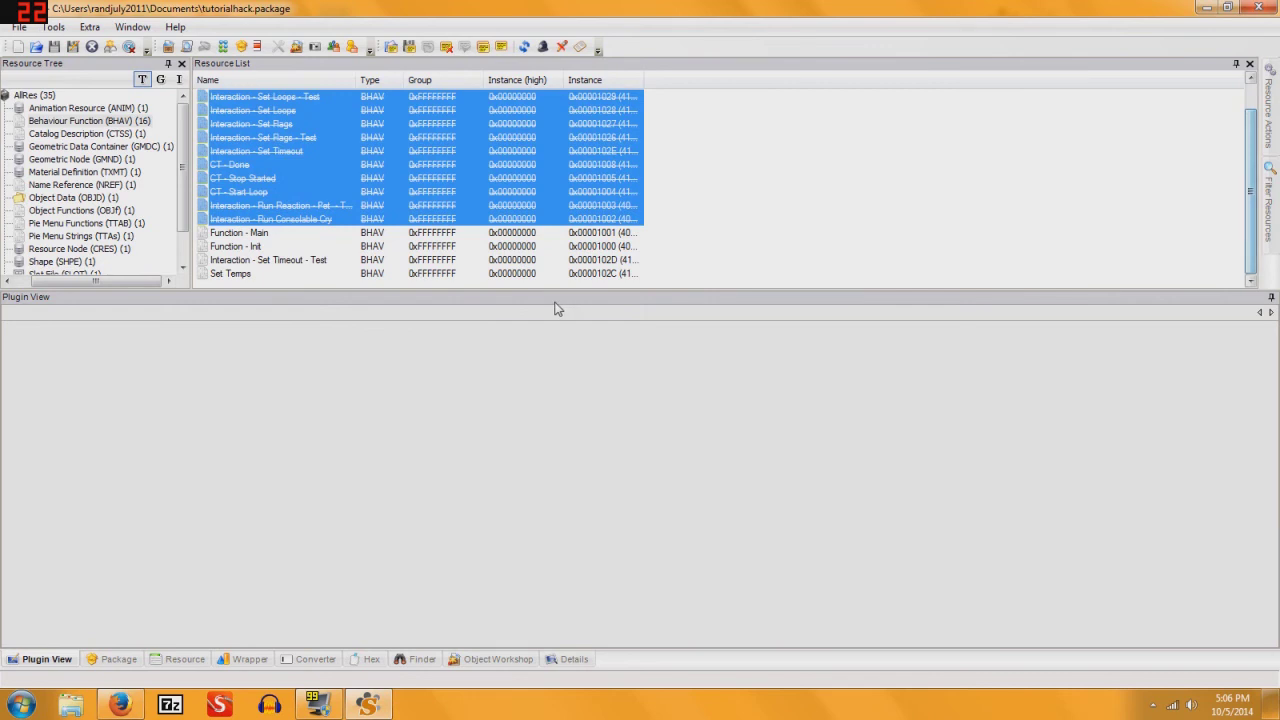
drag(660, 288, 652, 260)
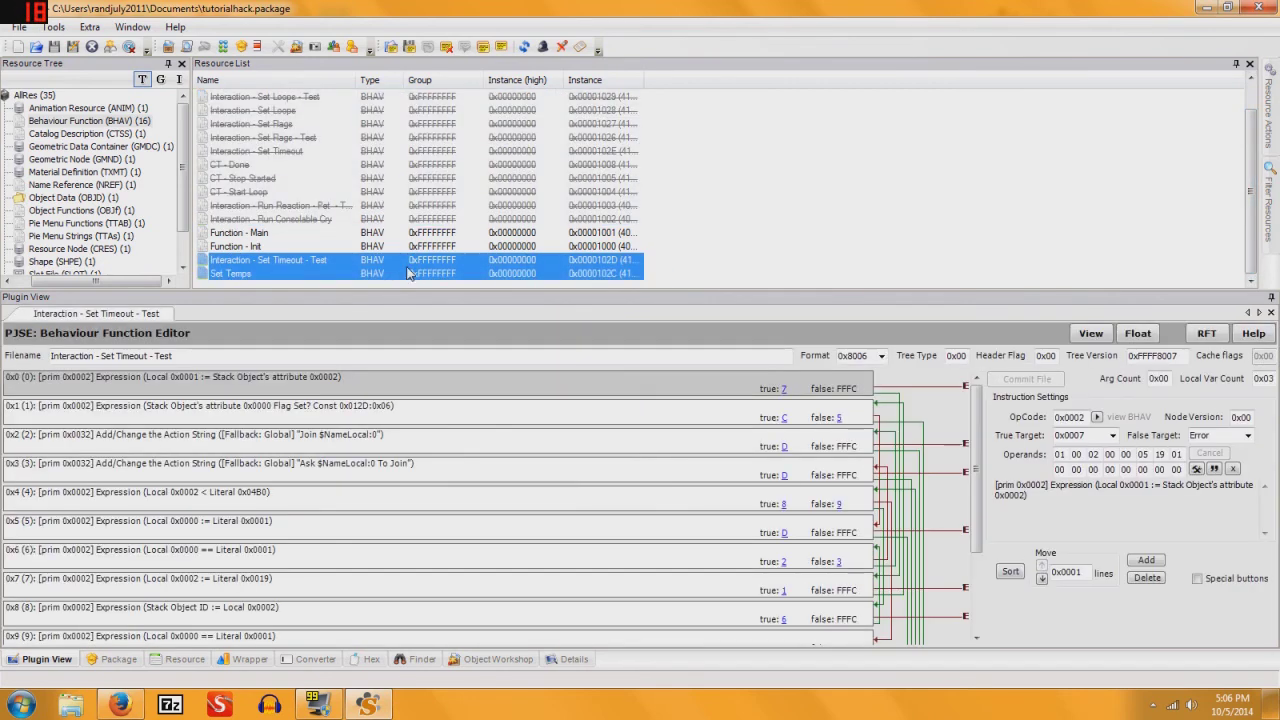
right_click(408, 272)
click(448, 329)
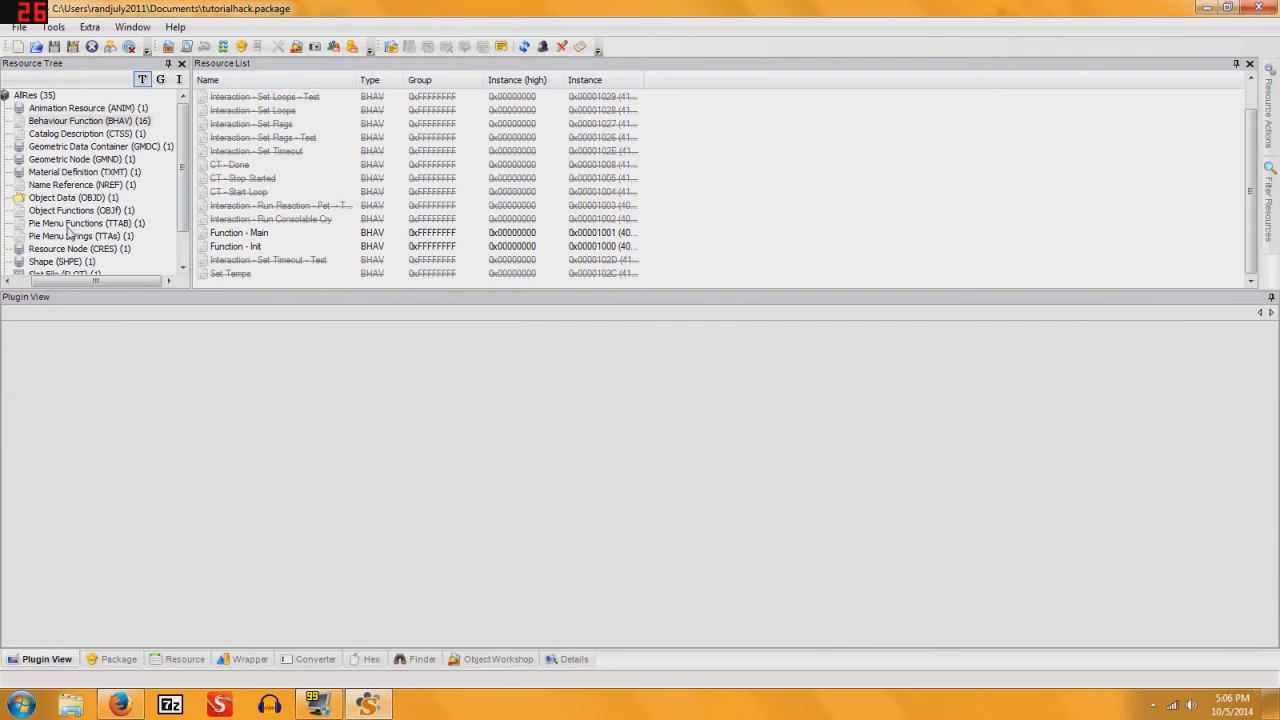
- Set the Reaction Test object data's room sort to Study, function sort to Hobbies, and overall sort to Hobbies / Miscellaneous
click(56, 199)
click(252, 97)
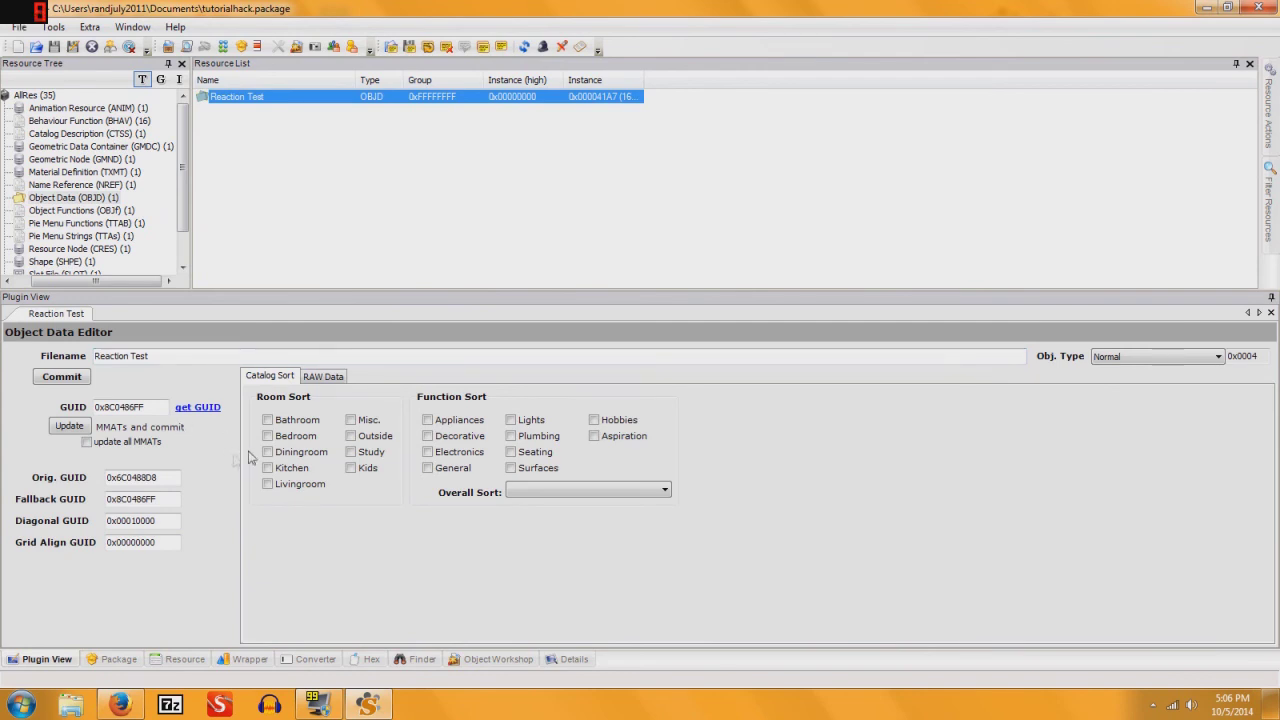
click(349, 469)
click(351, 452)
click(594, 421)
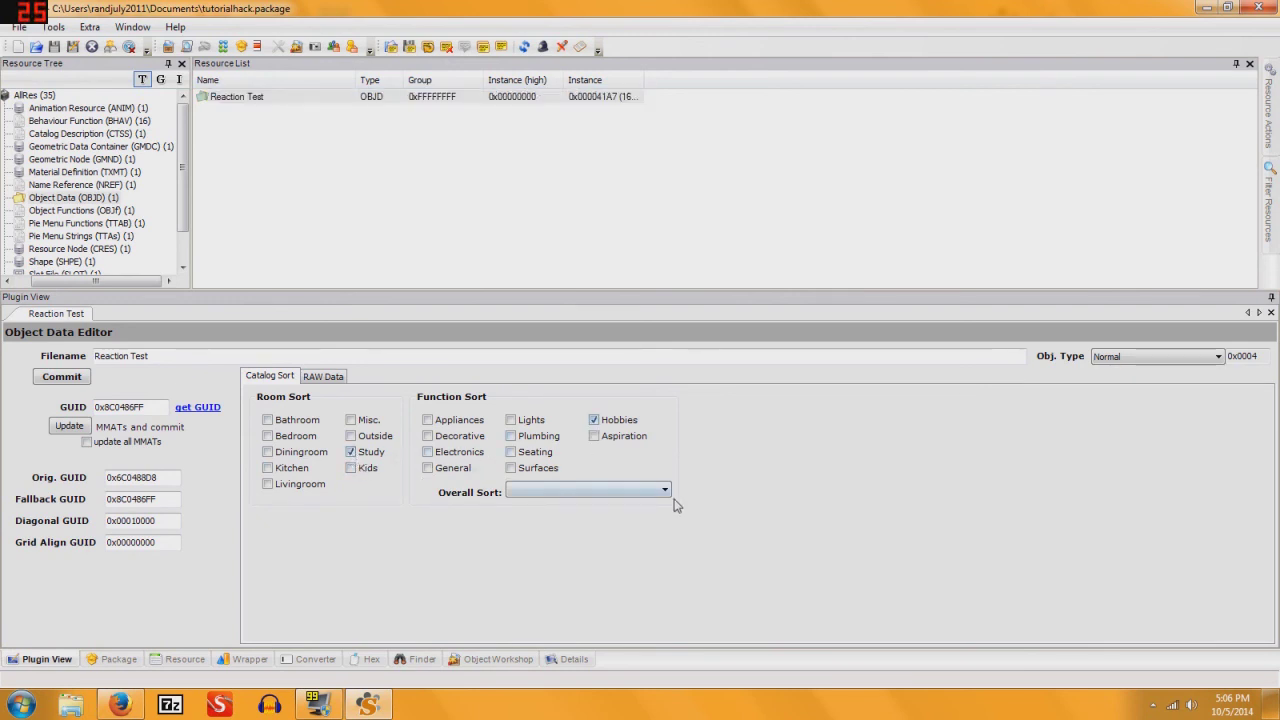
click(665, 490)
drag(668, 272, 668, 425)
click(566, 424)
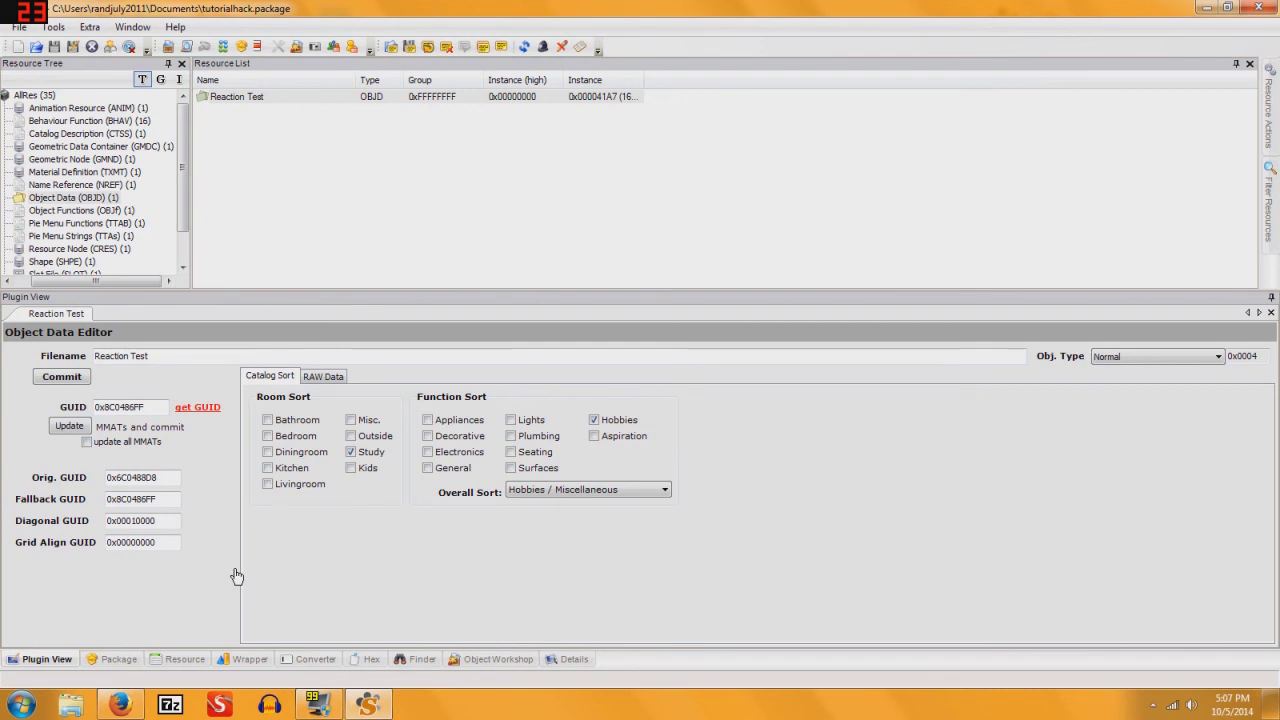
- Request a new GUID for the object, registering it under the name "tutorial box"
click(197, 407)
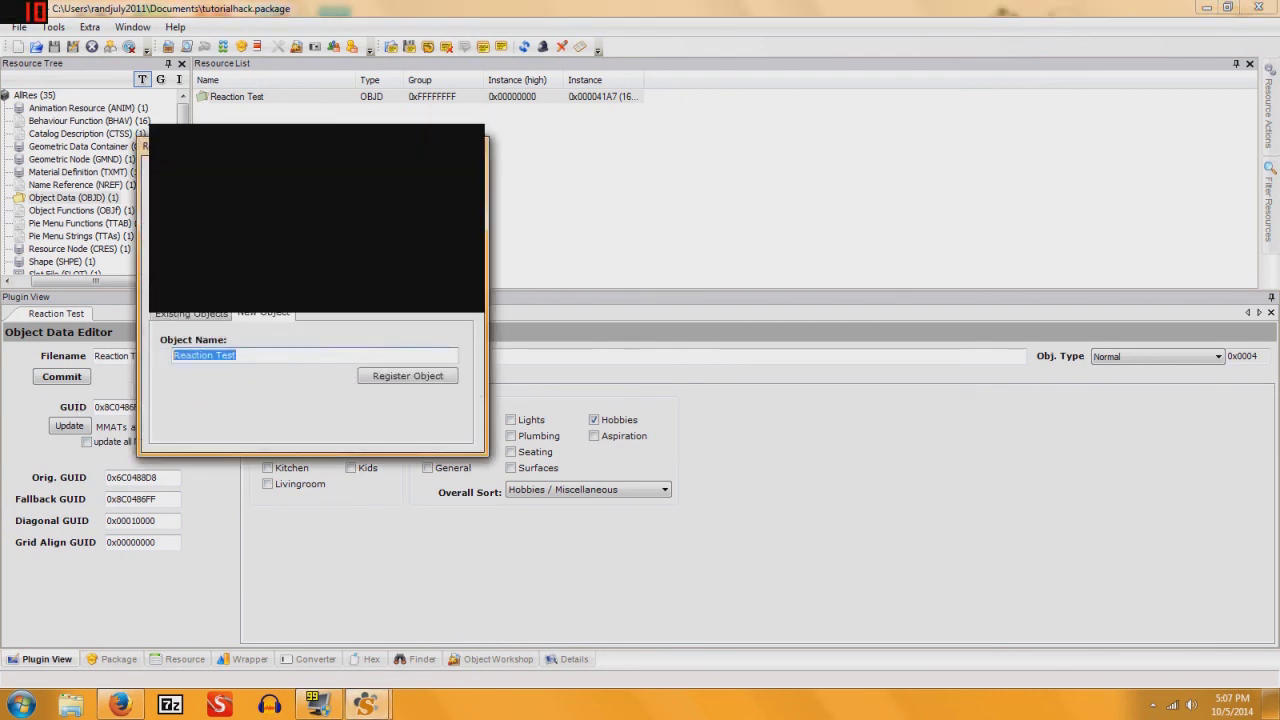
text(tutorial box)
click(389, 383)
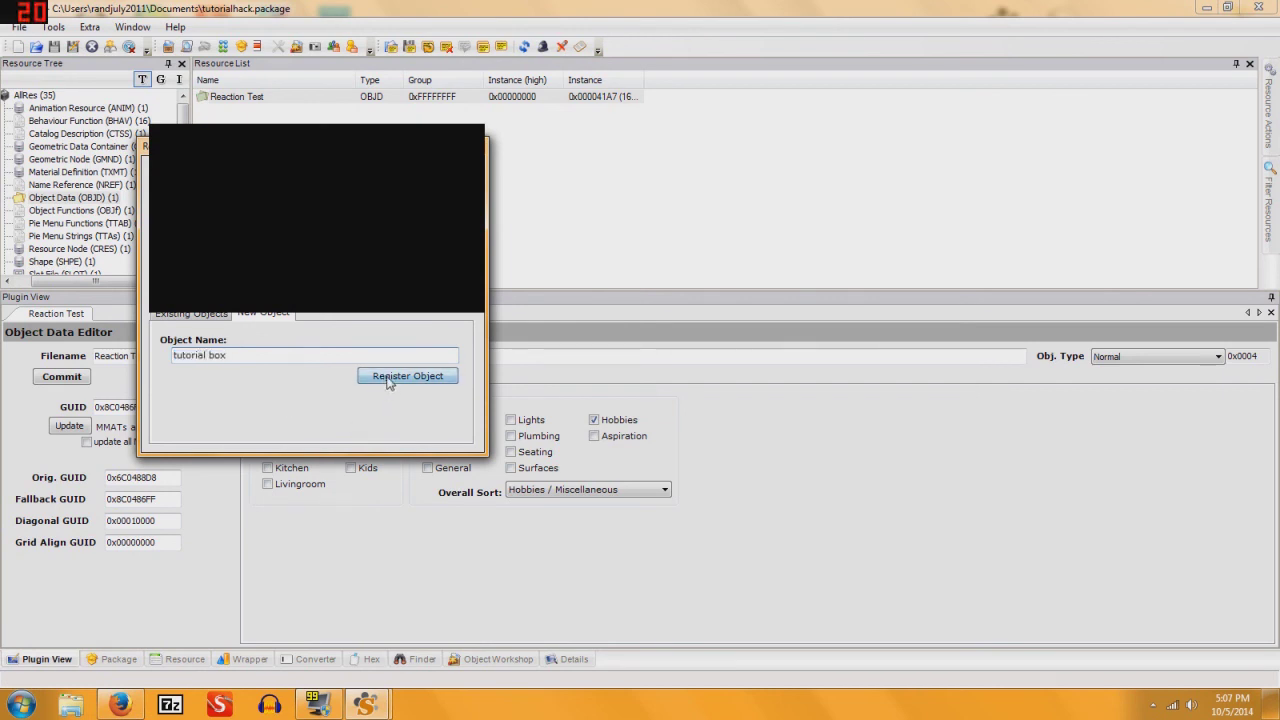